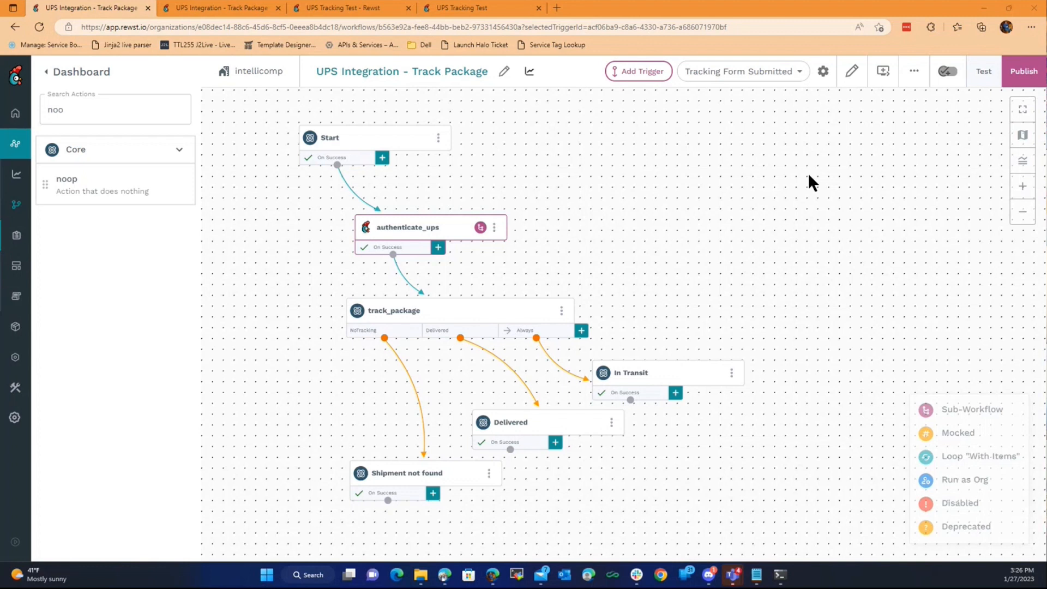
Review the client secret, authentication URL and client ID parameters of the authenticate_ups task.
{"action": "left_click", "coordinate": [435, 235]}
{"action": "scroll", "coordinate": [839, 374], "scroll_direction": "down", "scroll_amount": 2}
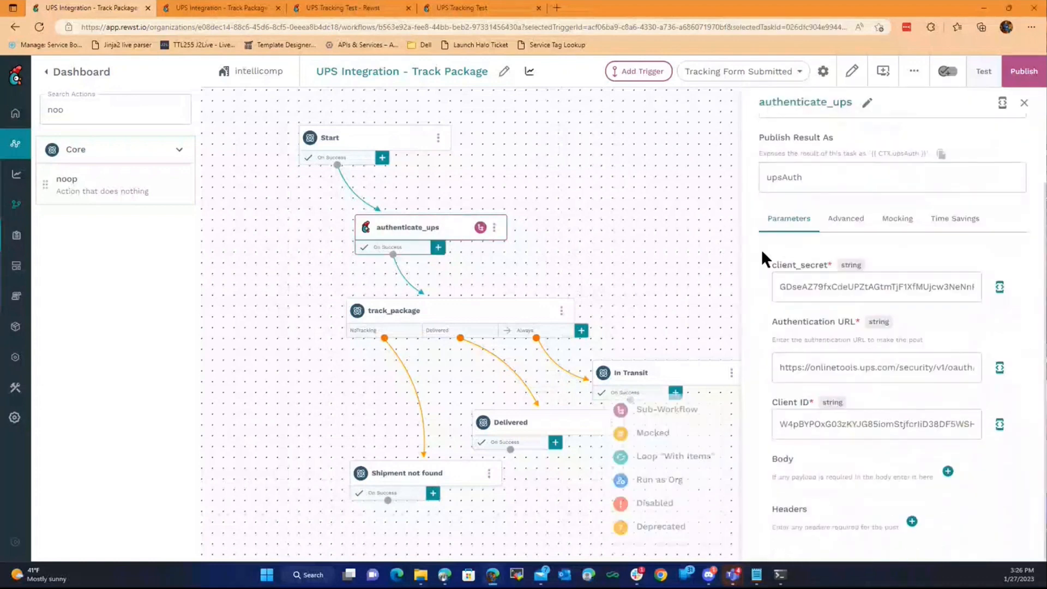
{"action": "left_click_drag", "start_coordinate": [762, 254], "coordinate": [878, 389]}
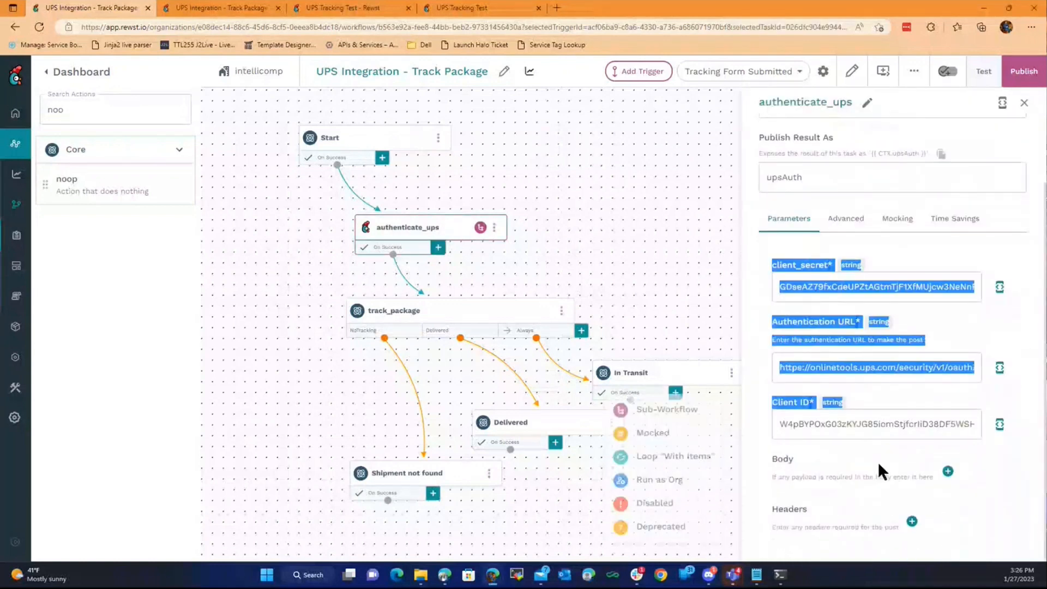
{"action": "left_click", "coordinate": [685, 276]}
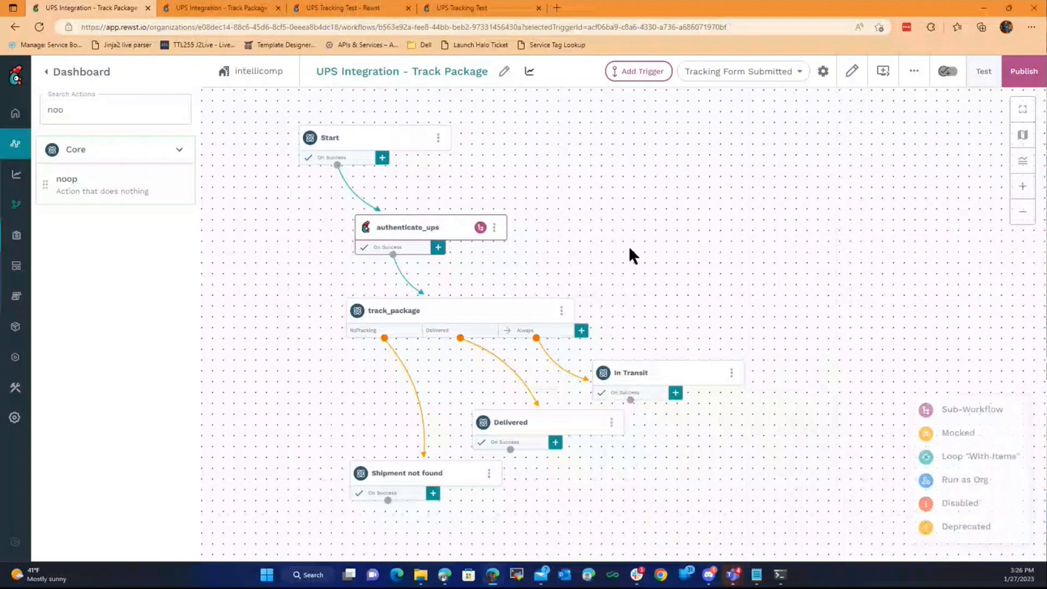
Review the request method and full URL in the track_package task's parameters.
{"action": "left_click", "coordinate": [459, 317]}
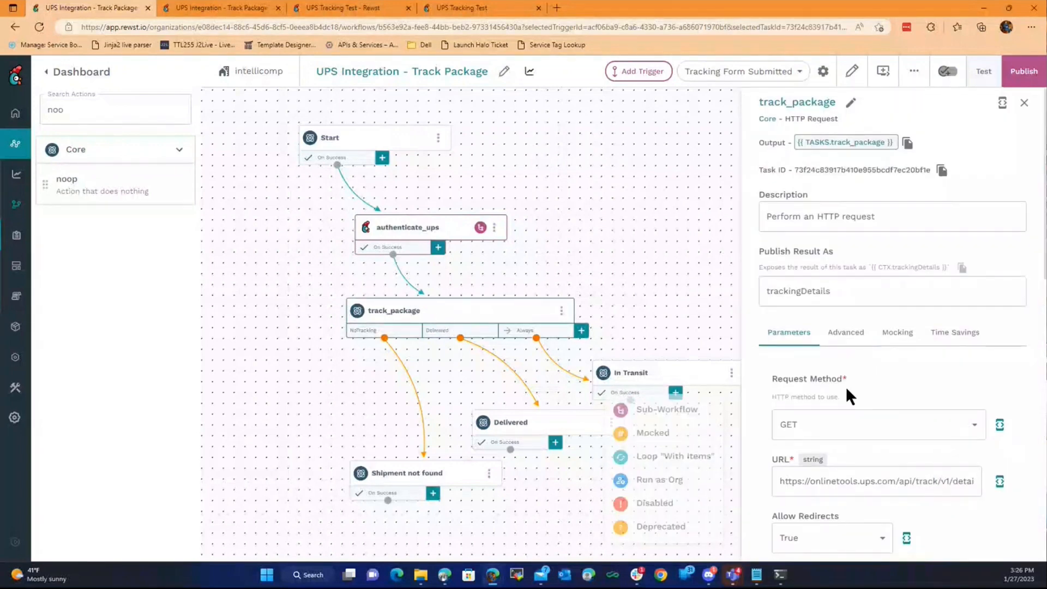
{"action": "scroll", "coordinate": [845, 386], "scroll_direction": "down", "scroll_amount": 4}
{"action": "left_click_drag", "start_coordinate": [785, 272], "coordinate": [973, 273]}
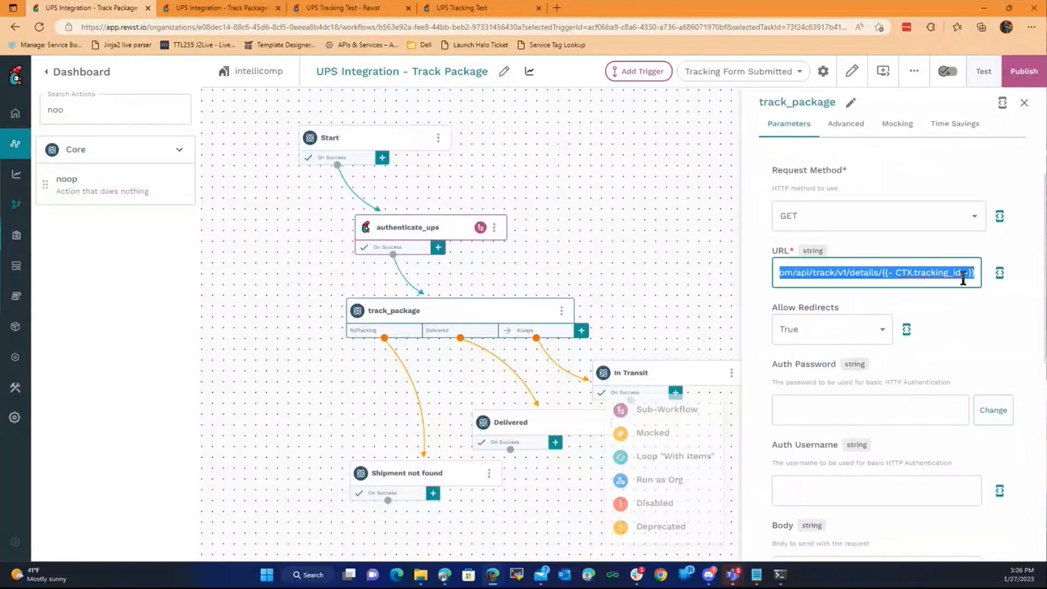
{"action": "left_click", "coordinate": [663, 247]}
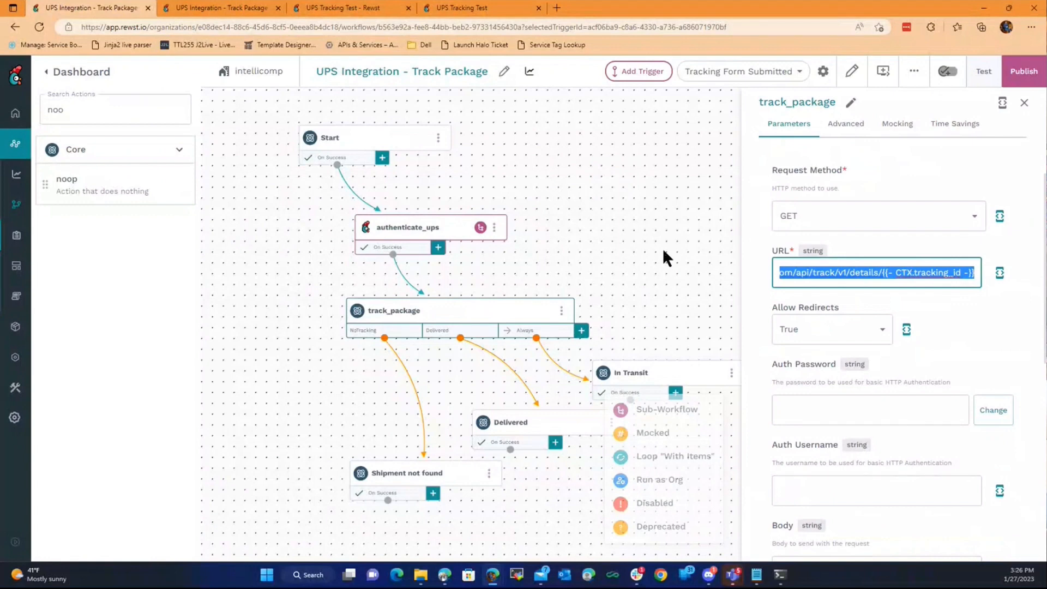
Examine the custom conditions of track_package's NoTracking and Delivered transitions, and inspect its Always transition.
{"action": "left_click", "coordinate": [389, 333]}
{"action": "left_click", "coordinate": [1014, 339]}
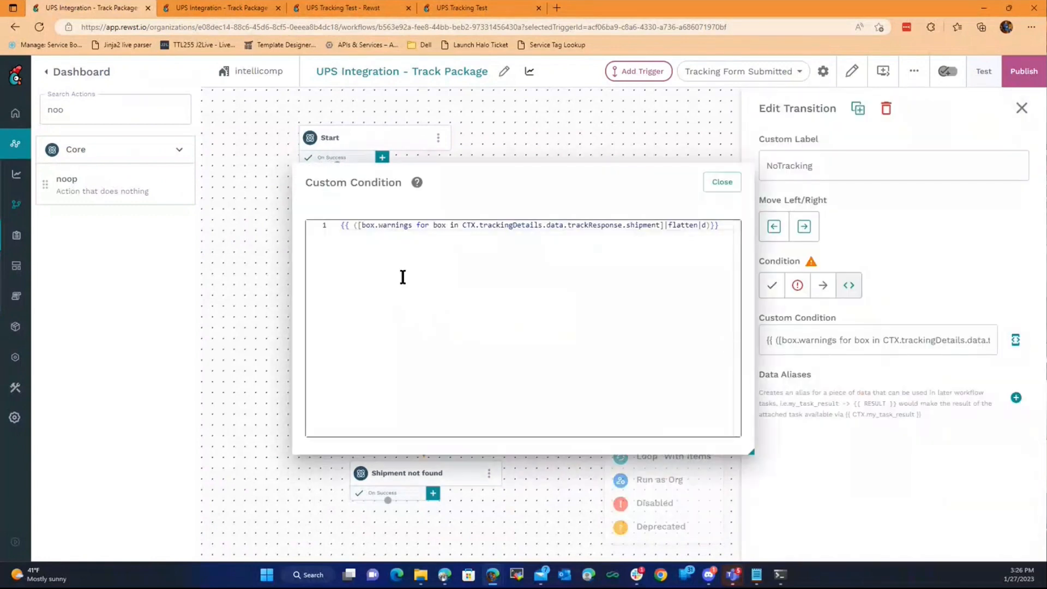
{"action": "left_click", "coordinate": [722, 185]}
{"action": "left_click", "coordinate": [437, 332]}
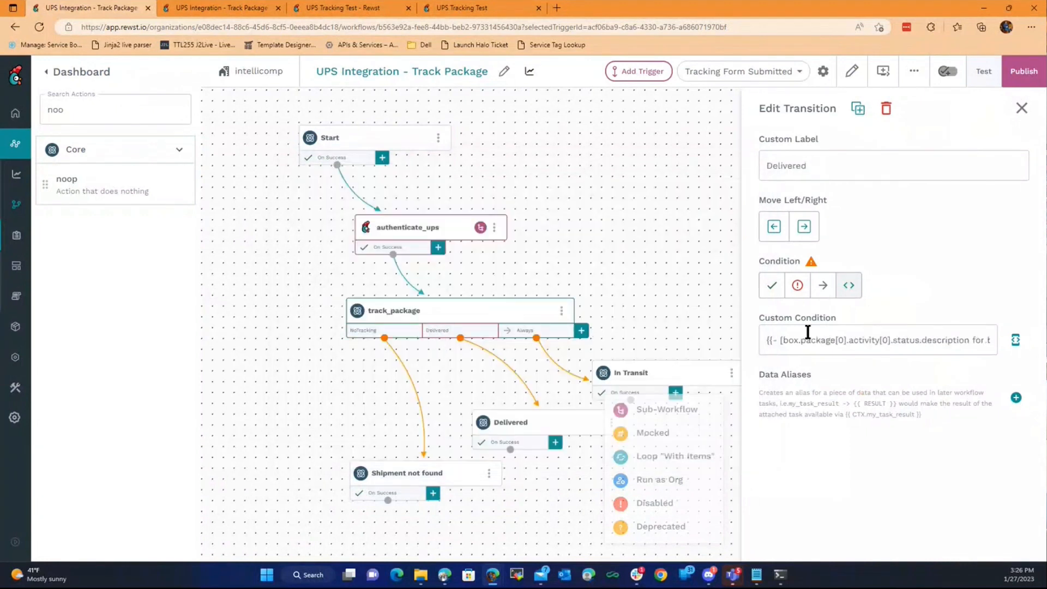
{"action": "left_click", "coordinate": [1014, 339]}
{"action": "left_click", "coordinate": [722, 181]}
{"action": "left_click", "coordinate": [549, 333]}
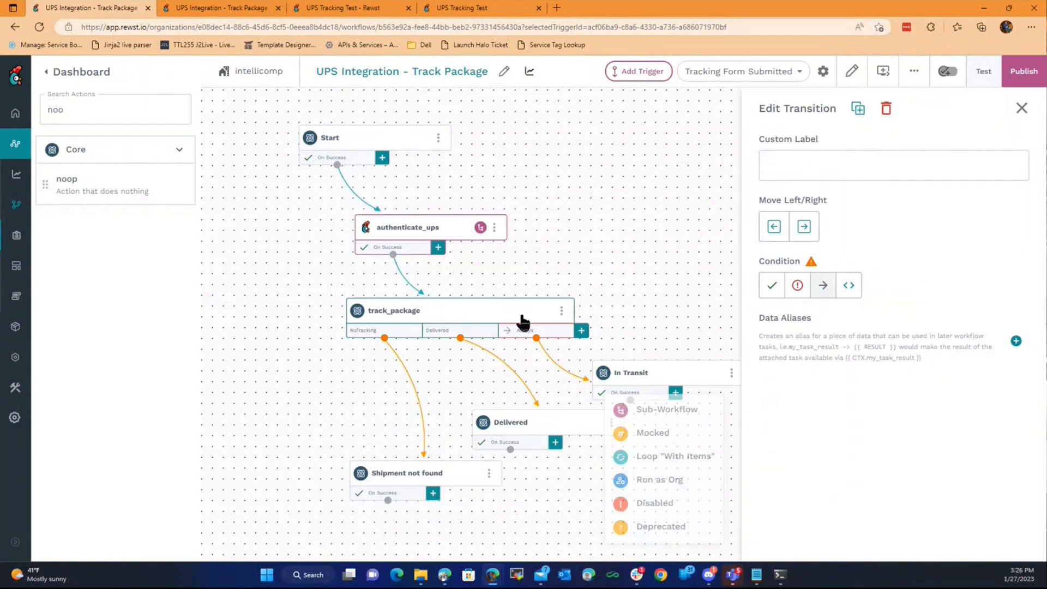
{"action": "left_click", "coordinate": [1021, 109]}
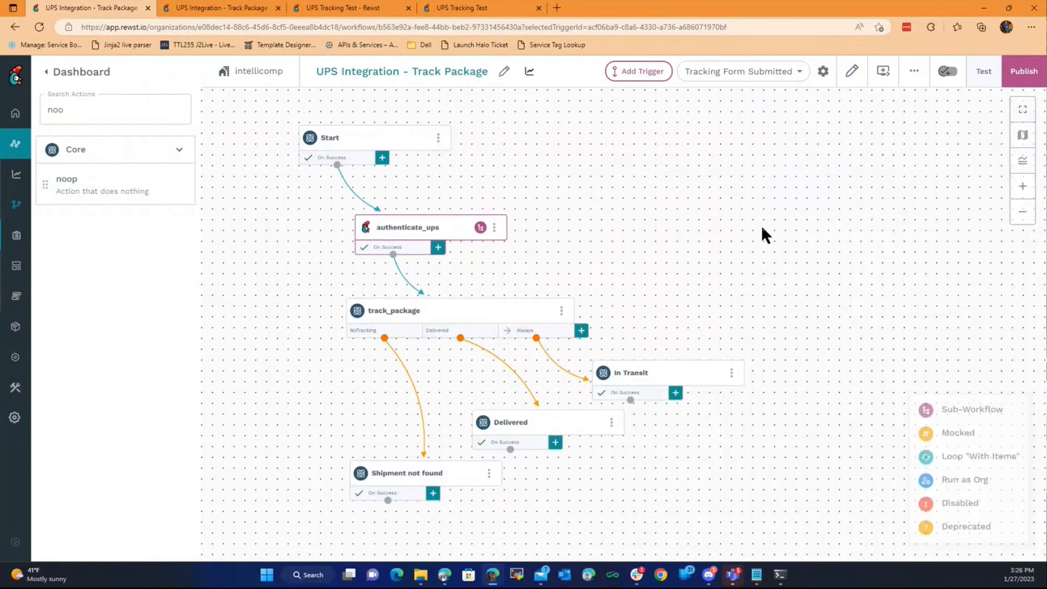
{"action": "left_click", "coordinate": [472, 338]}
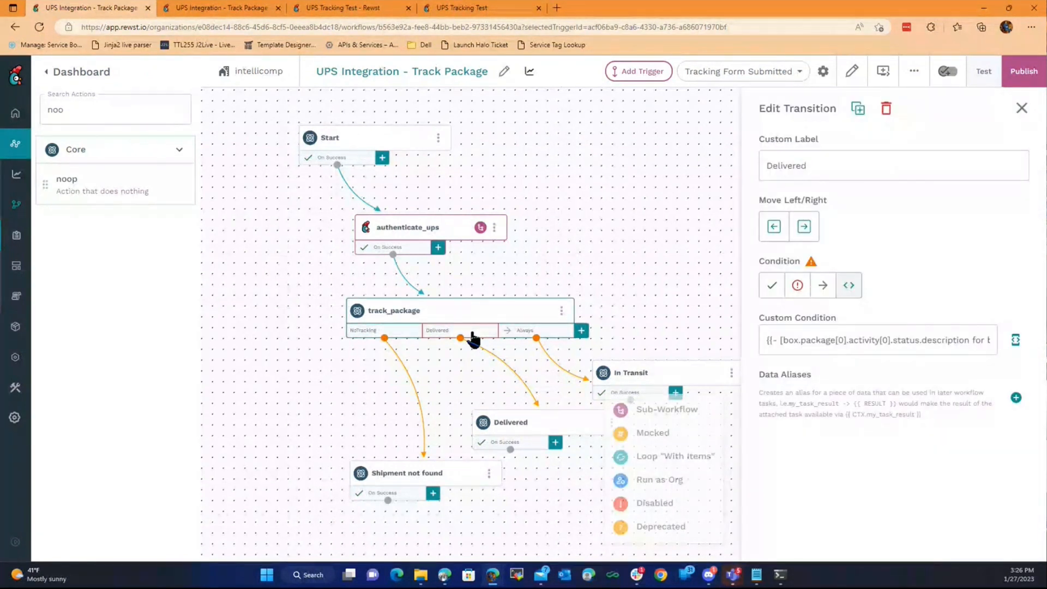
{"action": "left_click", "coordinate": [680, 188]}
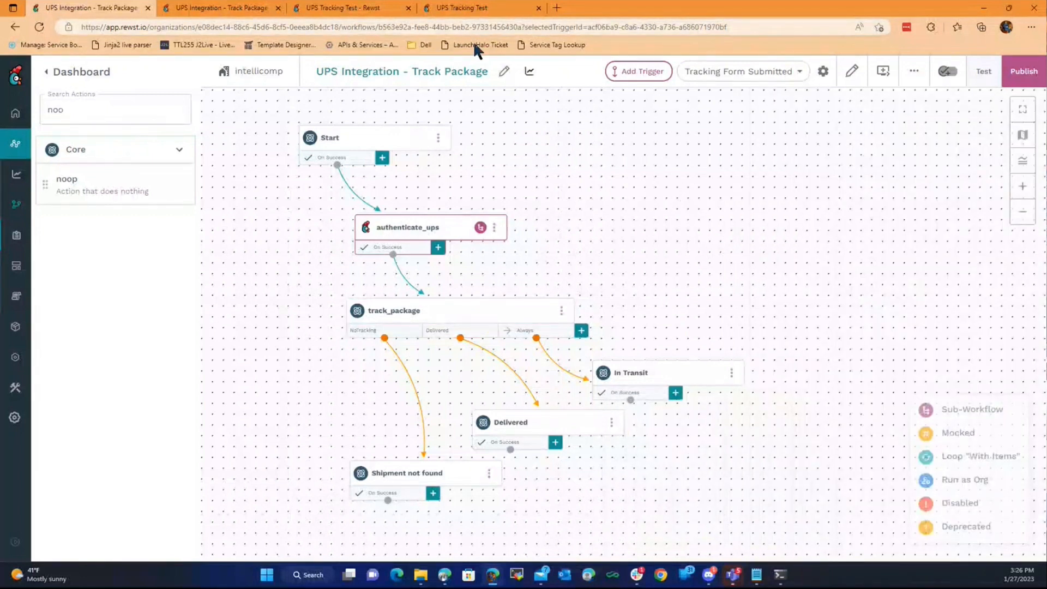
Submit the live UPS Tracking Test form with the dummy tracking number "sfasdfasdfwer".
{"action": "left_click", "coordinate": [482, 10]}
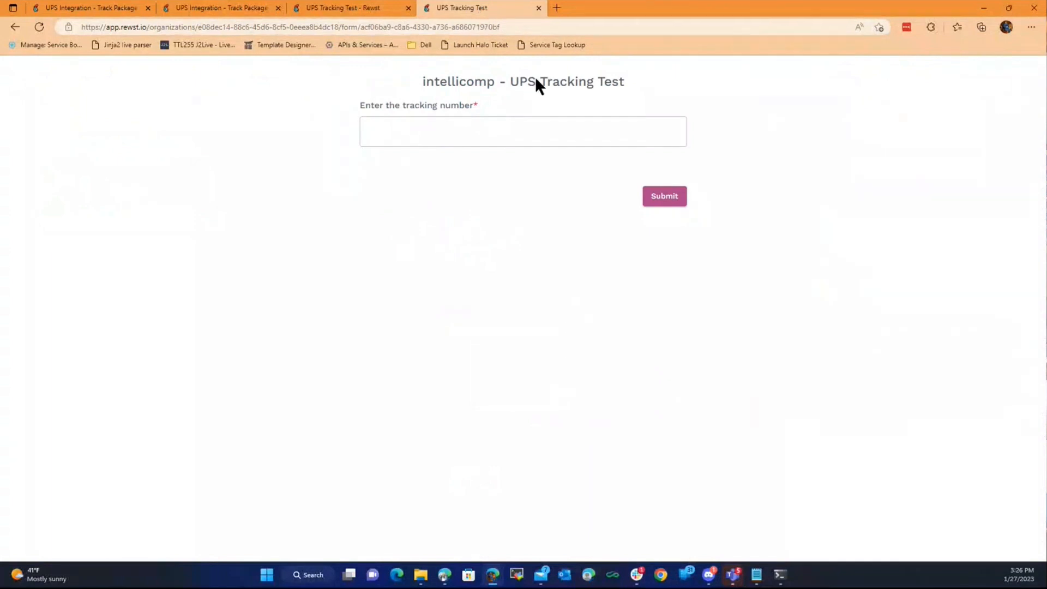
{"action": "left_click", "coordinate": [463, 120]}
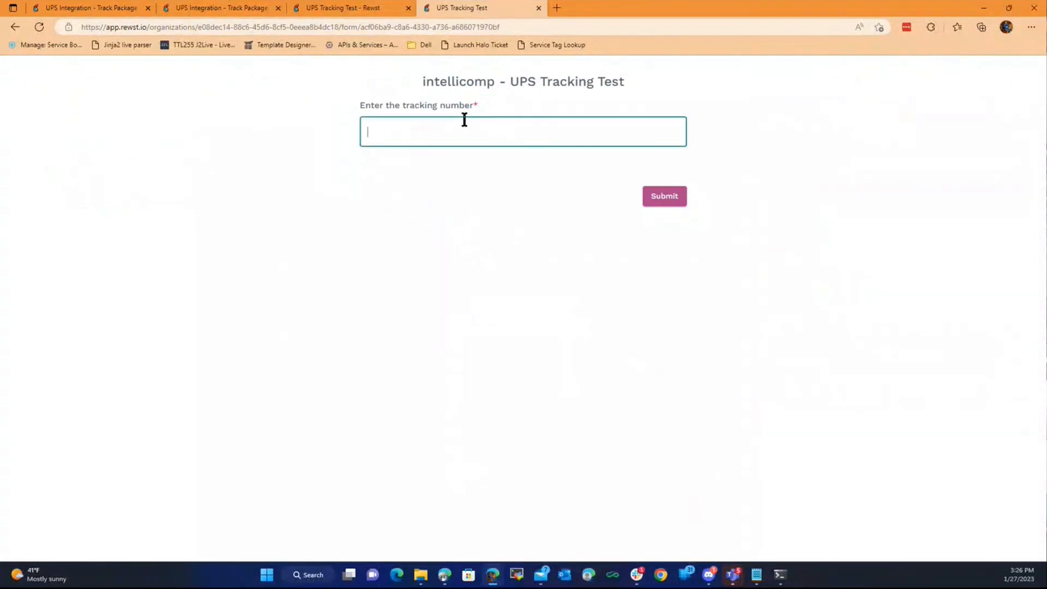
{"action": "type", "text": "sfasdfasdfwer"}
{"action": "left_click", "coordinate": [662, 204]}
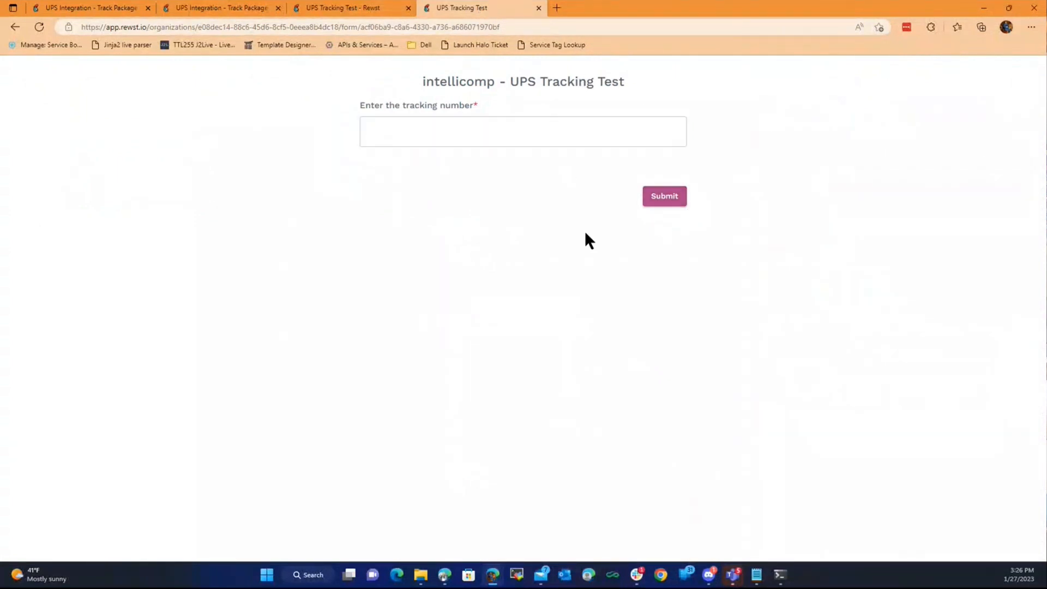
Open the execution summary of the newest UPS Integration - Track Package run to check which tasks ran.
{"action": "left_click", "coordinate": [377, 10]}
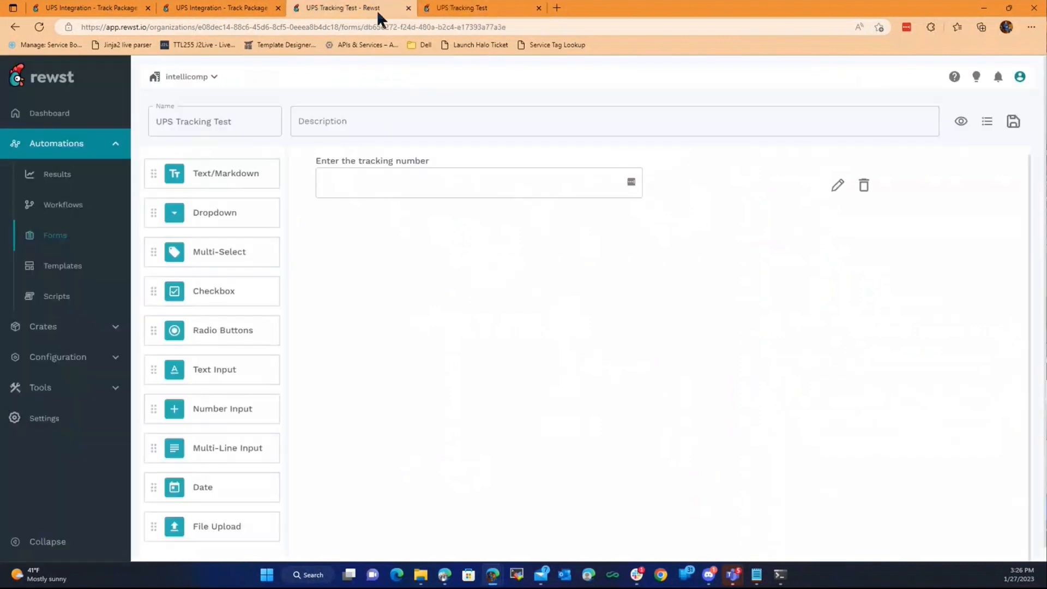
{"action": "left_click", "coordinate": [246, 7]}
{"action": "left_click", "coordinate": [594, 85]}
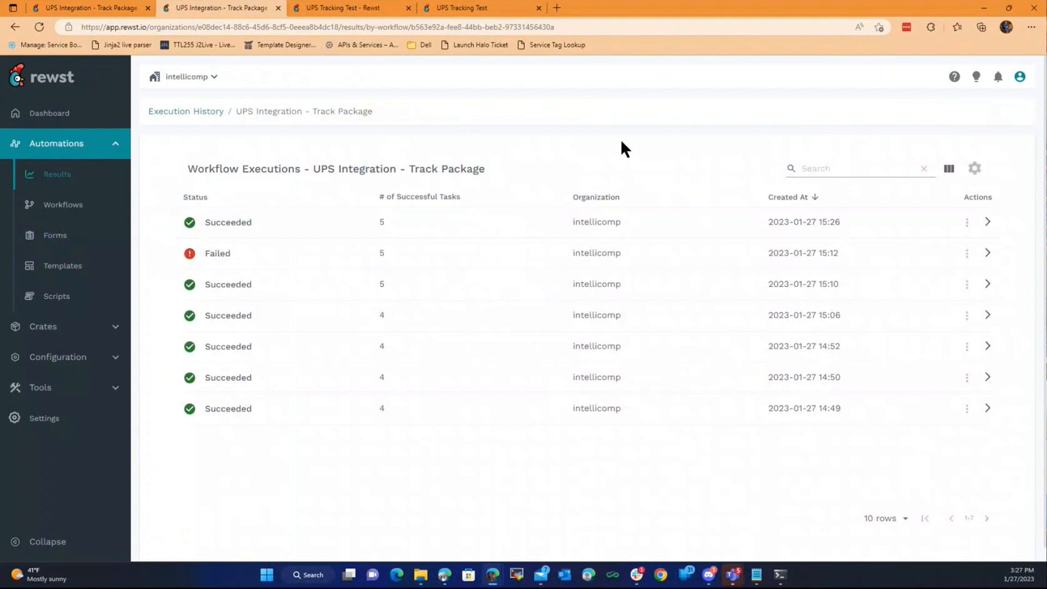
{"action": "left_click", "coordinate": [987, 224]}
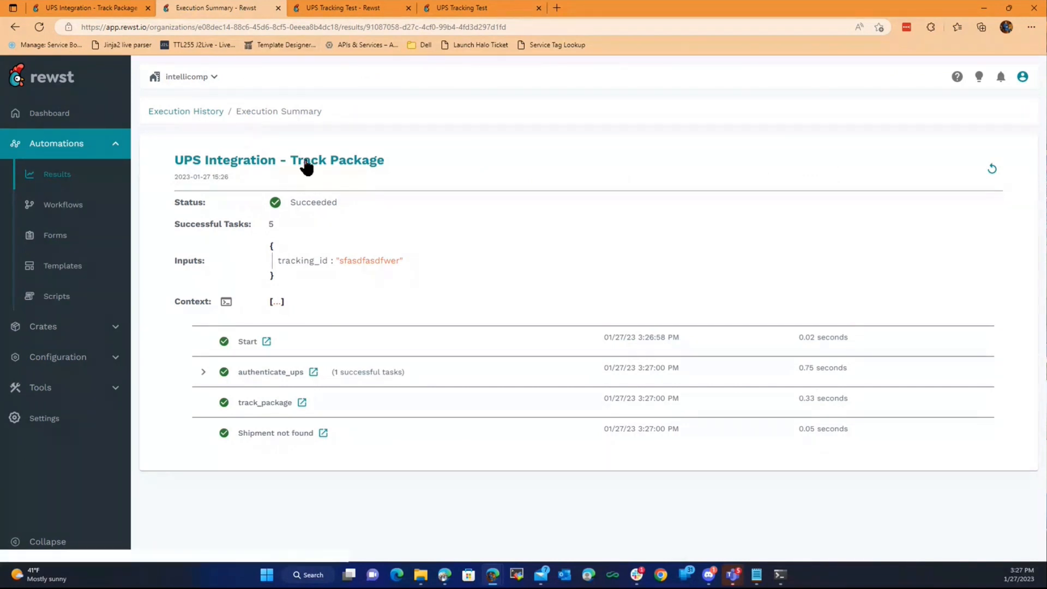
Copy the tracking ID from the inputs of the 15:10 workflow execution.
{"action": "left_click", "coordinate": [15, 26]}
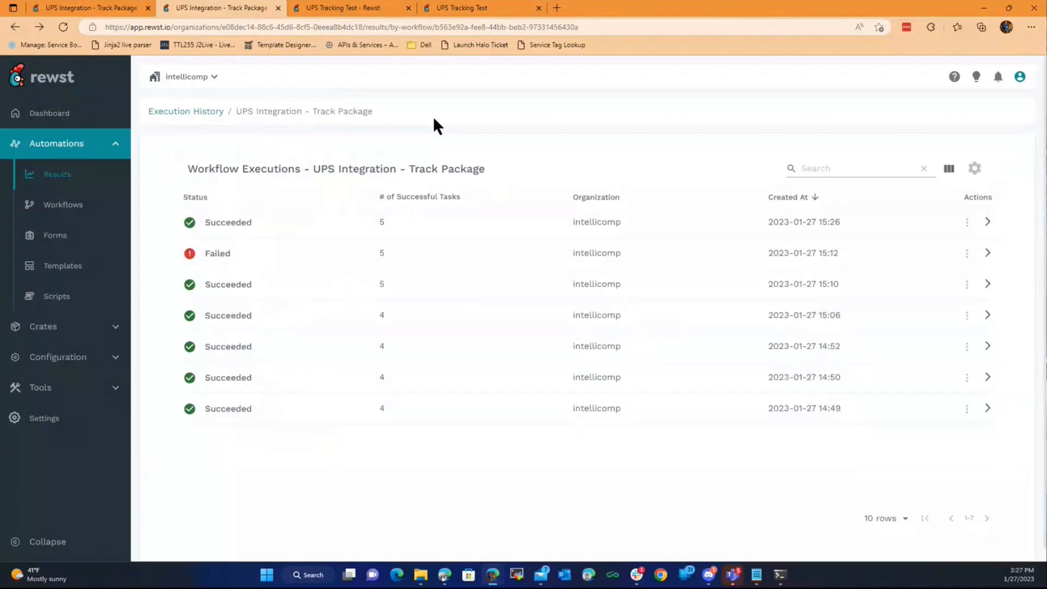
{"action": "left_click", "coordinate": [985, 284]}
{"action": "left_click", "coordinate": [438, 259]}
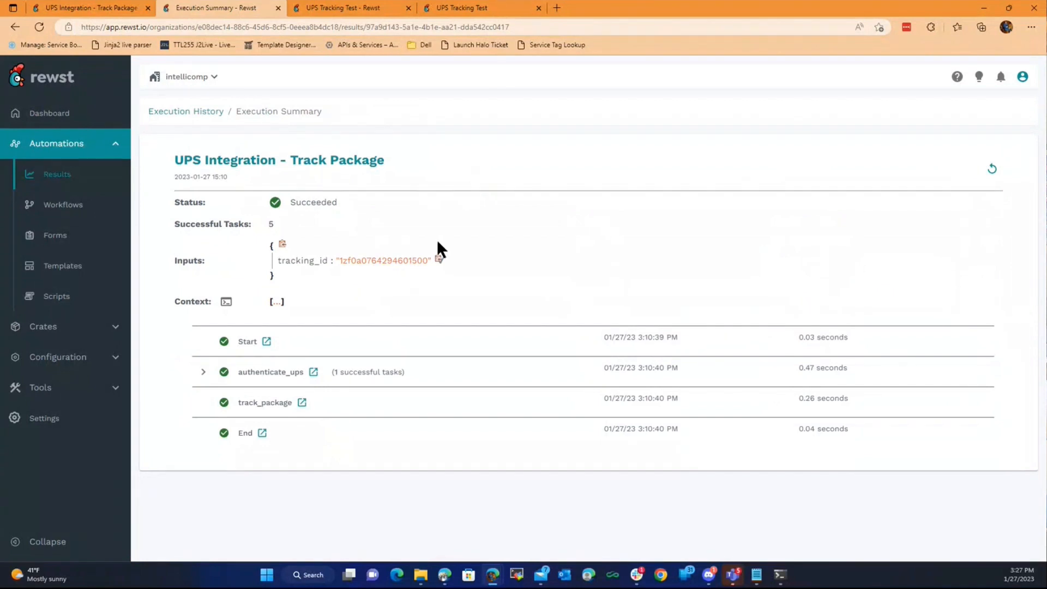
Submit the live UPS Tracking Test form with the copied tracking number.
{"action": "left_click", "coordinate": [512, 11]}
{"action": "left_click", "coordinate": [536, 141]}
{"action": "key", "text": "ctrl+v"}
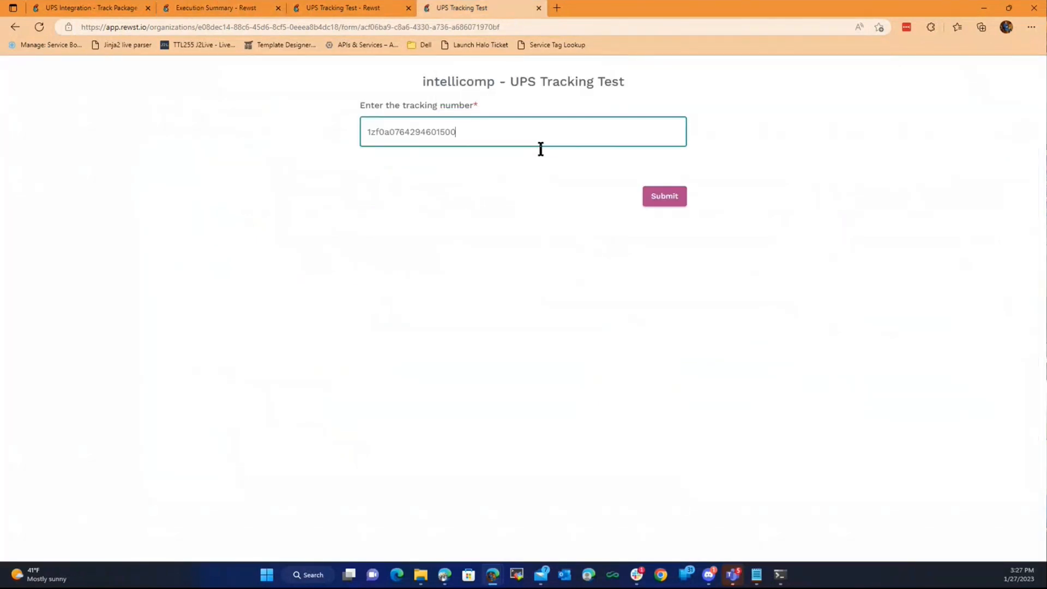
{"action": "left_click", "coordinate": [649, 200]}
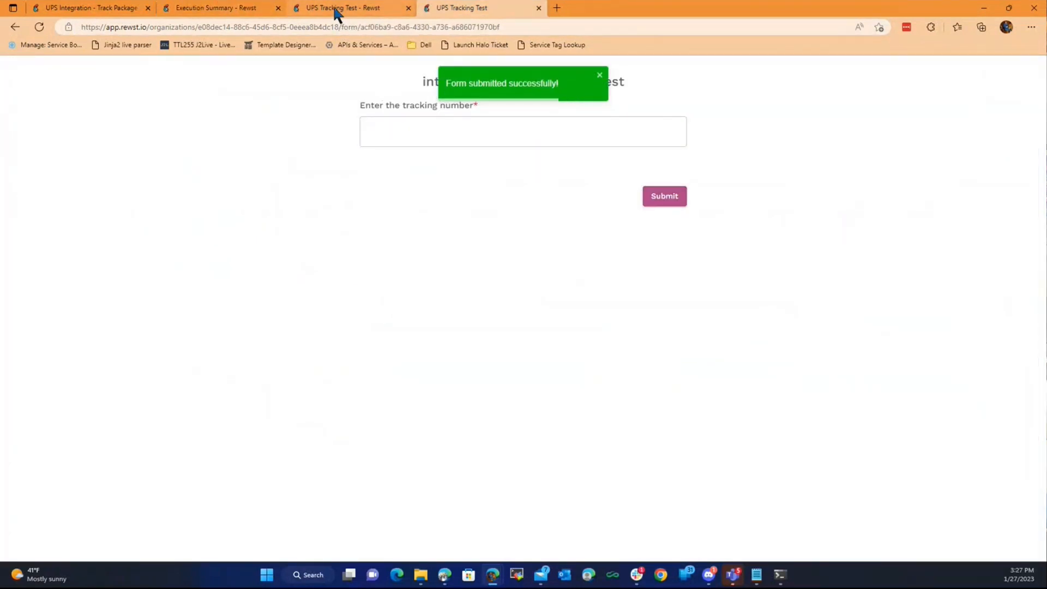
Return to the workflow's execution list and open the summary of the 15:27 run.
{"action": "left_click", "coordinate": [334, 13]}
{"action": "left_click", "coordinate": [233, 9]}
{"action": "left_click", "coordinate": [17, 26]}
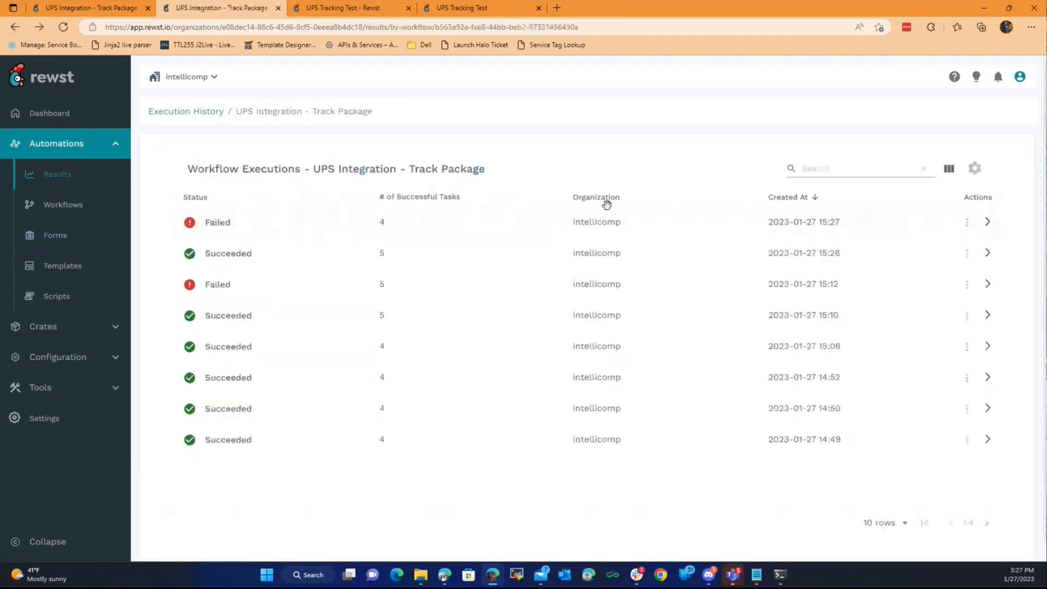
{"action": "left_click", "coordinate": [987, 224]}
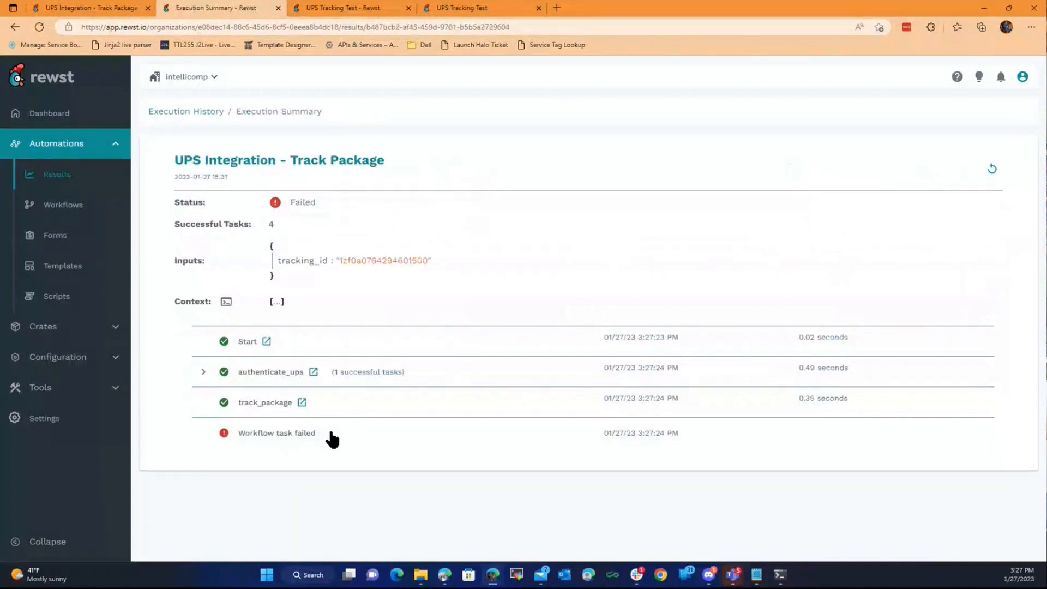
Expand the failed workflow task and its errors, and examine the error message about the NoTracking expression.
{"action": "left_click", "coordinate": [332, 439]}
{"action": "scroll", "coordinate": [660, 415], "scroll_direction": "down", "scroll_amount": 1}
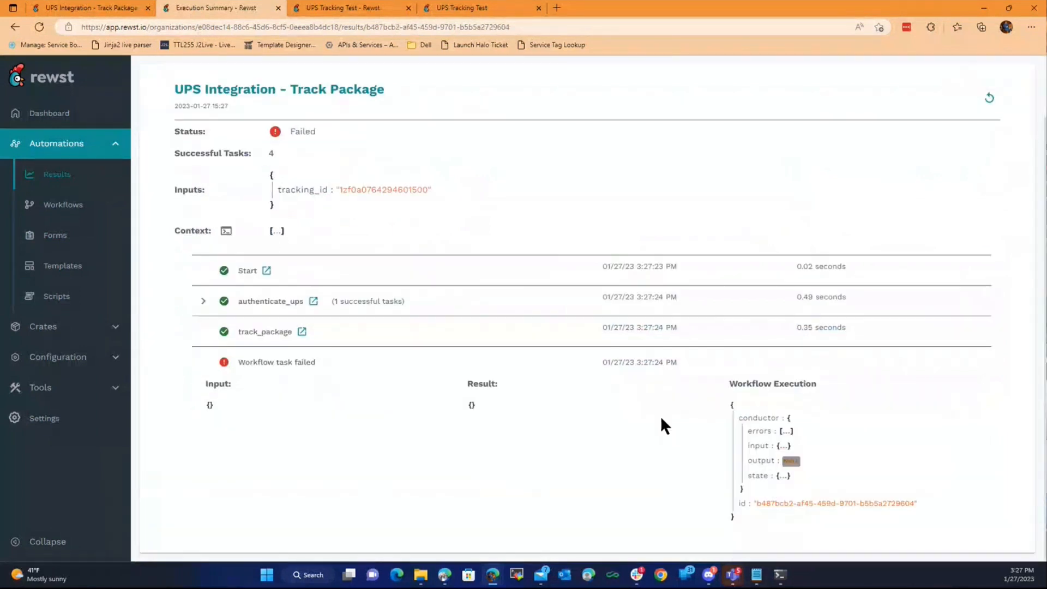
{"action": "left_click", "coordinate": [762, 431]}
{"action": "scroll", "coordinate": [748, 427], "scroll_direction": "down", "scroll_amount": 1}
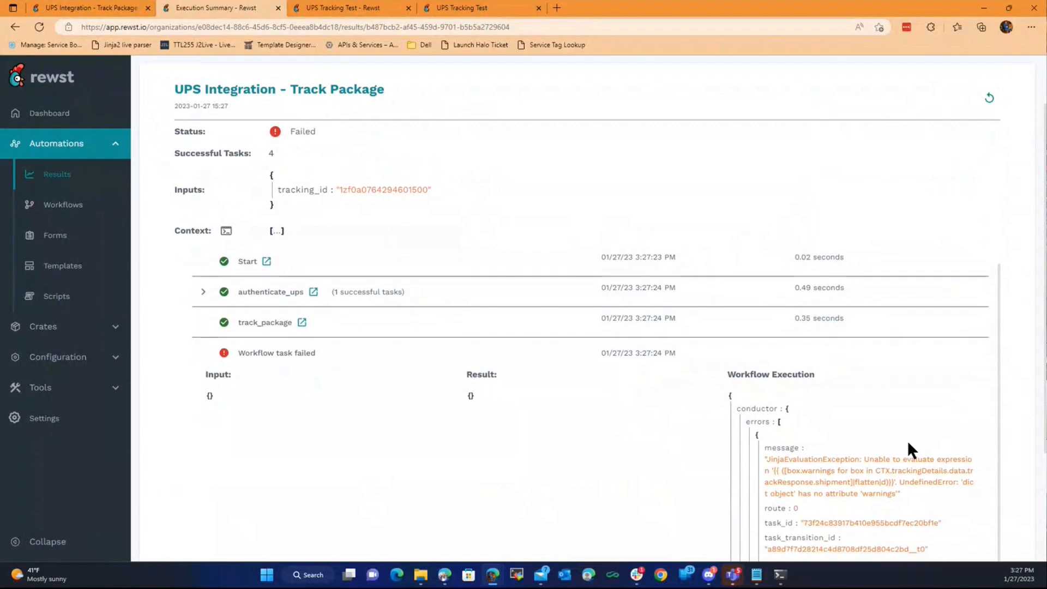
{"action": "scroll", "coordinate": [875, 441], "scroll_direction": "down", "scroll_amount": 3}
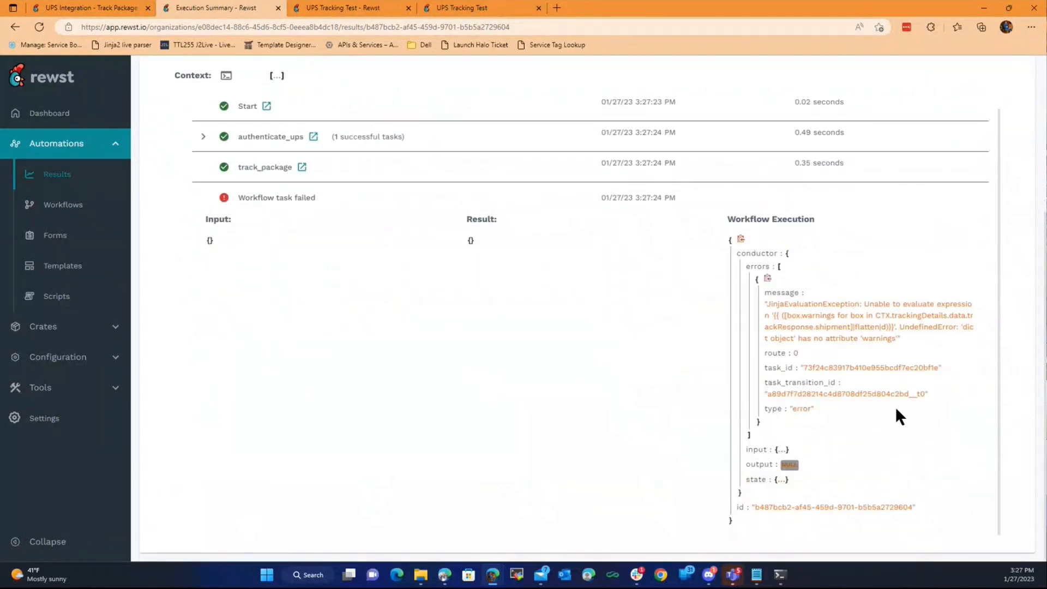
{"action": "double_click", "coordinate": [885, 337]}
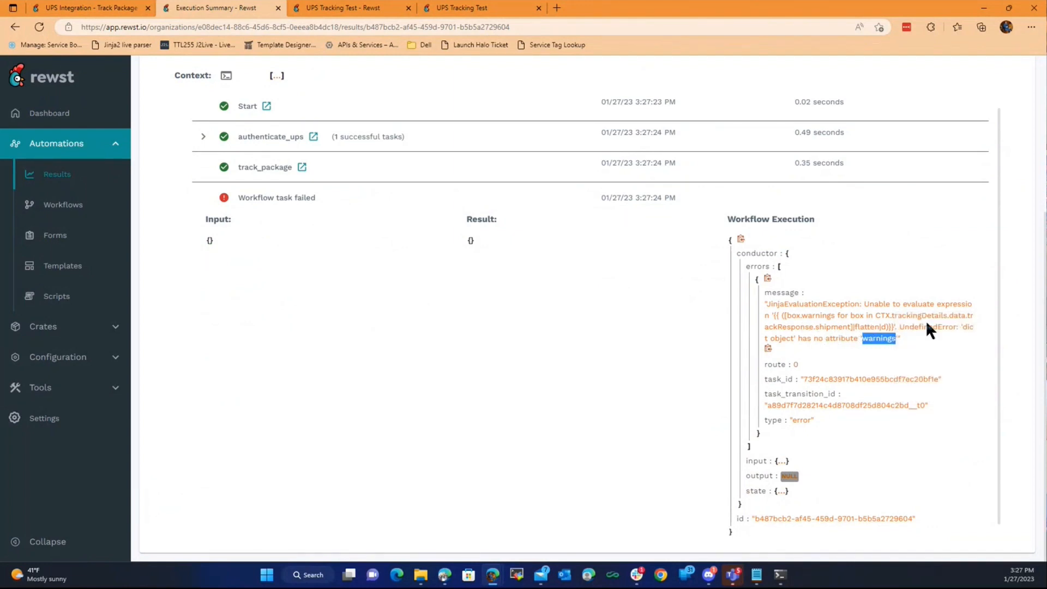
Return to the workflow editor and inspect the NoTracking transition's custom condition for its warnings lookup.
{"action": "left_click", "coordinate": [90, 7]}
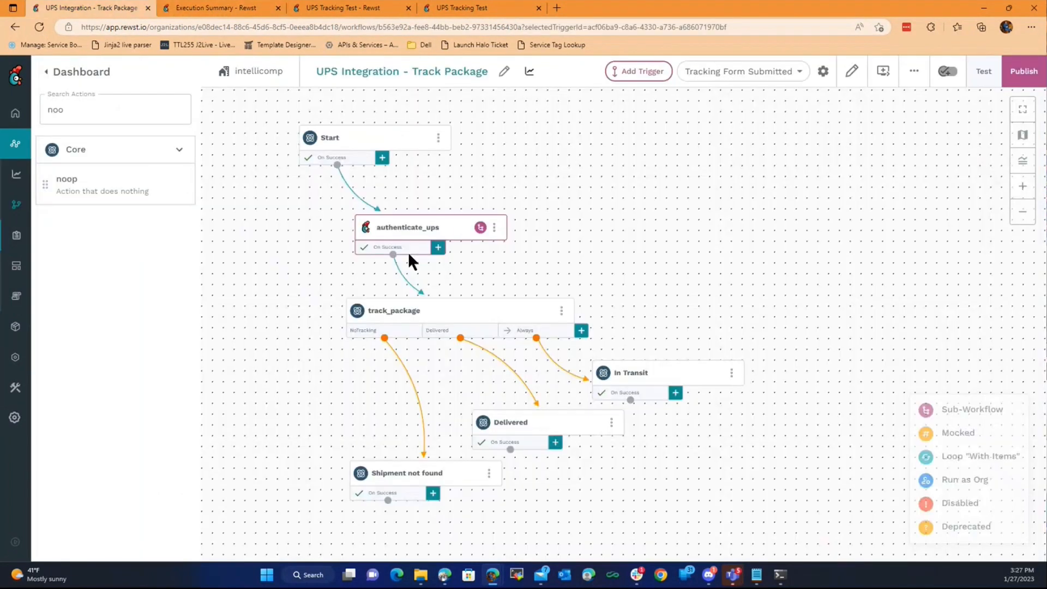
{"action": "left_click", "coordinate": [399, 333]}
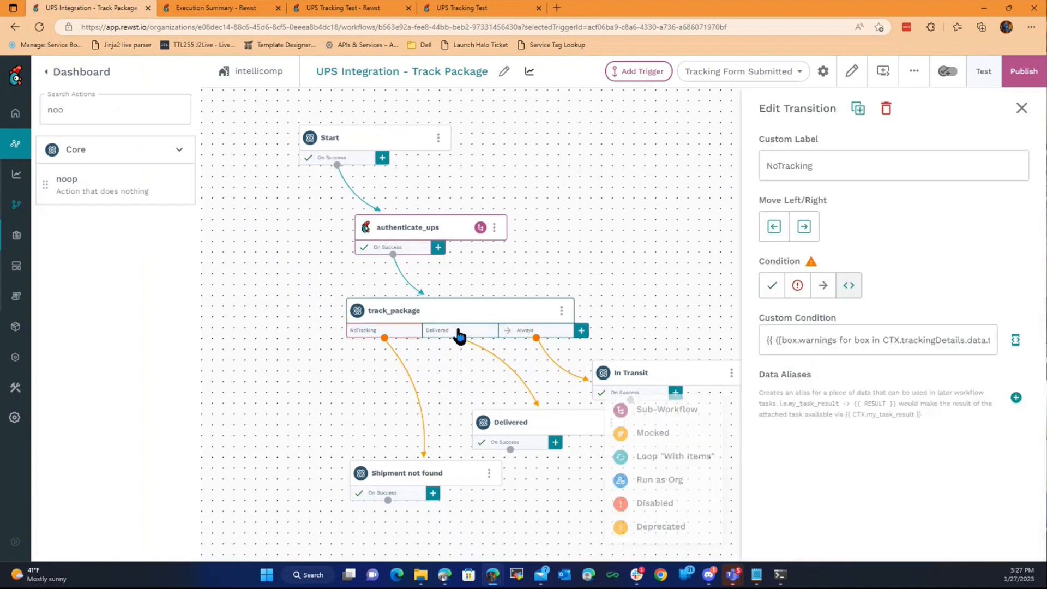
{"action": "left_click", "coordinate": [1017, 341]}
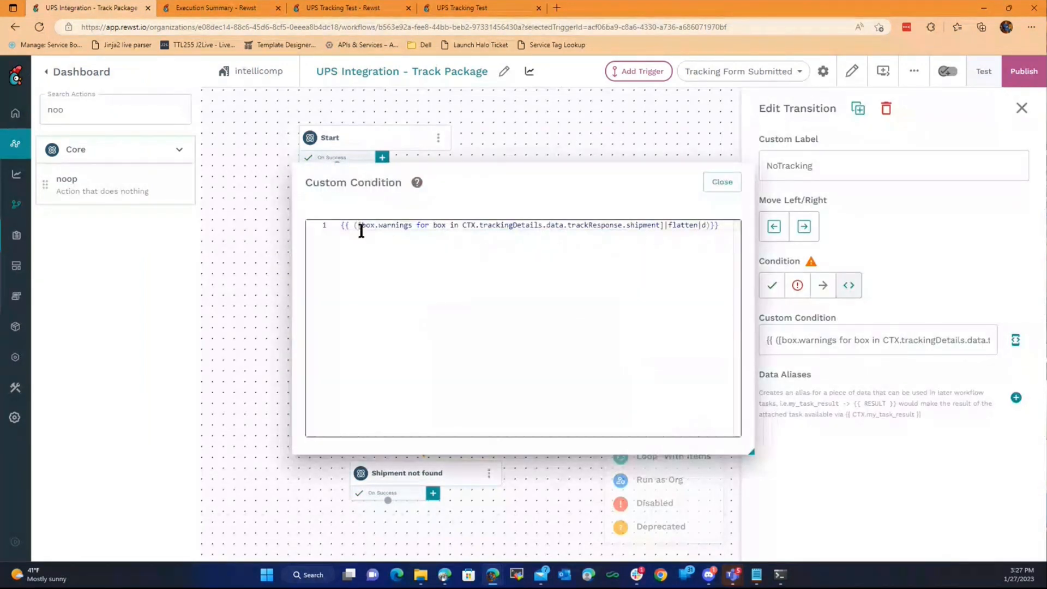
{"action": "left_click_drag", "start_coordinate": [416, 226], "coordinate": [690, 224]}
{"action": "left_click", "coordinate": [722, 182]}
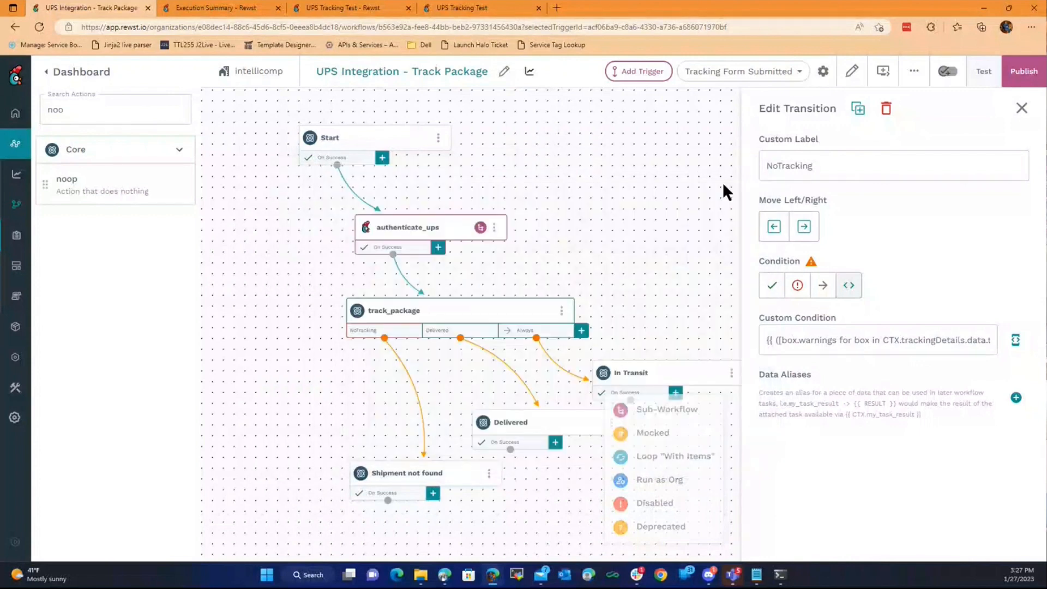
Reorder track_package's transitions so Delivered comes before NoTracking, and publish the workflow.
{"action": "left_click_drag", "start_coordinate": [440, 334], "coordinate": [374, 338]}
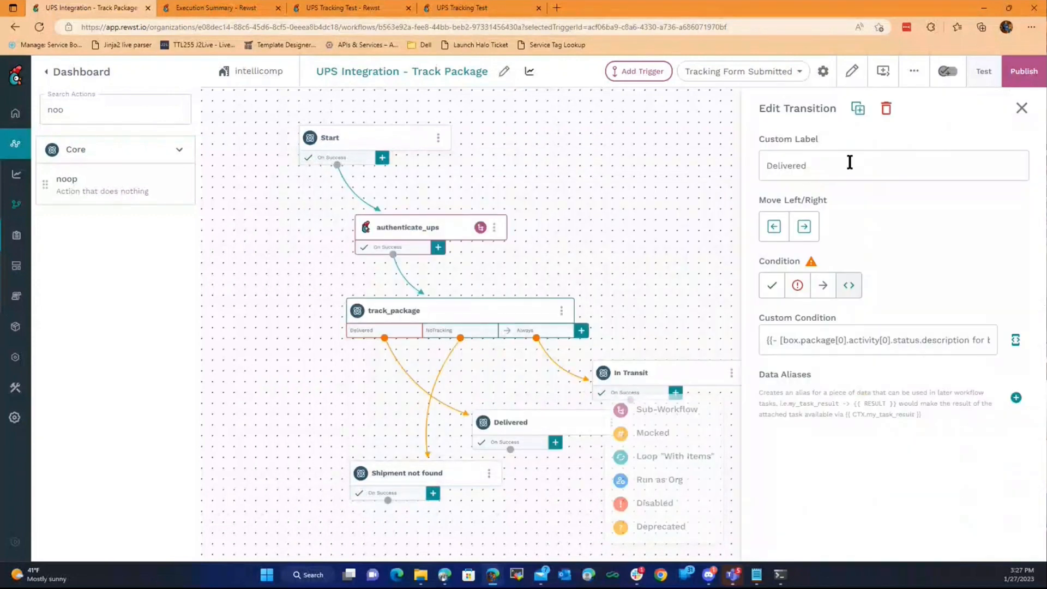
{"action": "left_click", "coordinate": [1023, 70]}
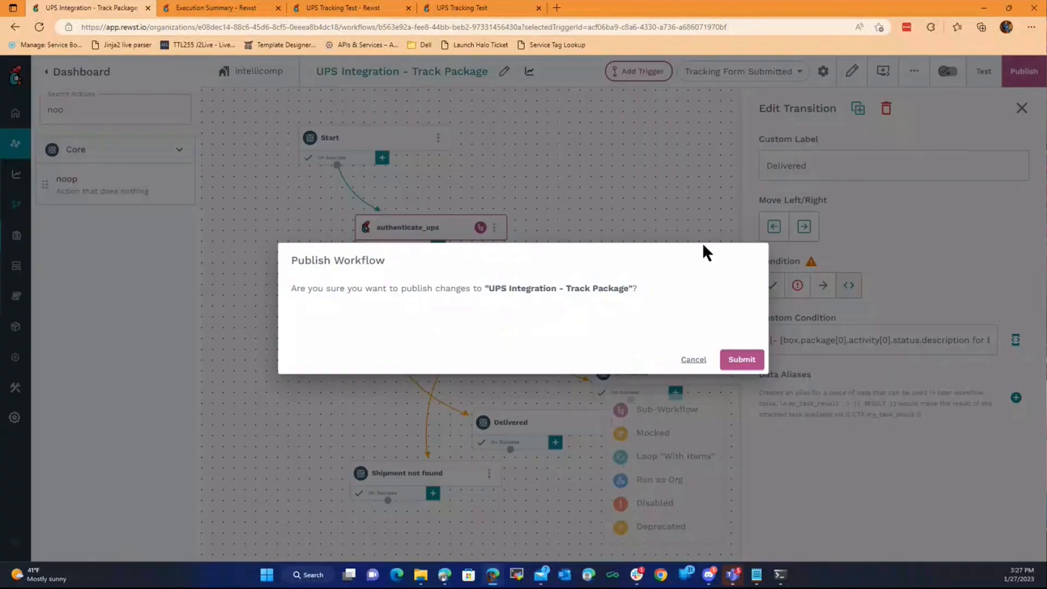
{"action": "left_click", "coordinate": [740, 363]}
Return to the failed 15:27 execution summary and re-run the workflow with its existing tracking_id input.
{"action": "left_click", "coordinate": [349, 7]}
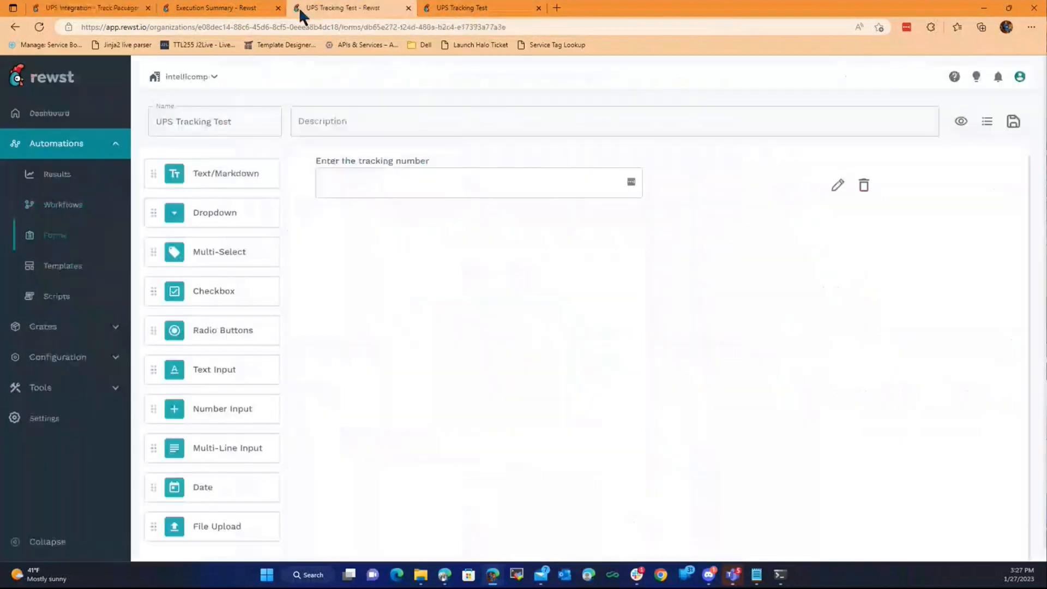
{"action": "left_click", "coordinate": [248, 8]}
{"action": "scroll", "coordinate": [926, 132], "scroll_direction": "up", "scroll_amount": 5}
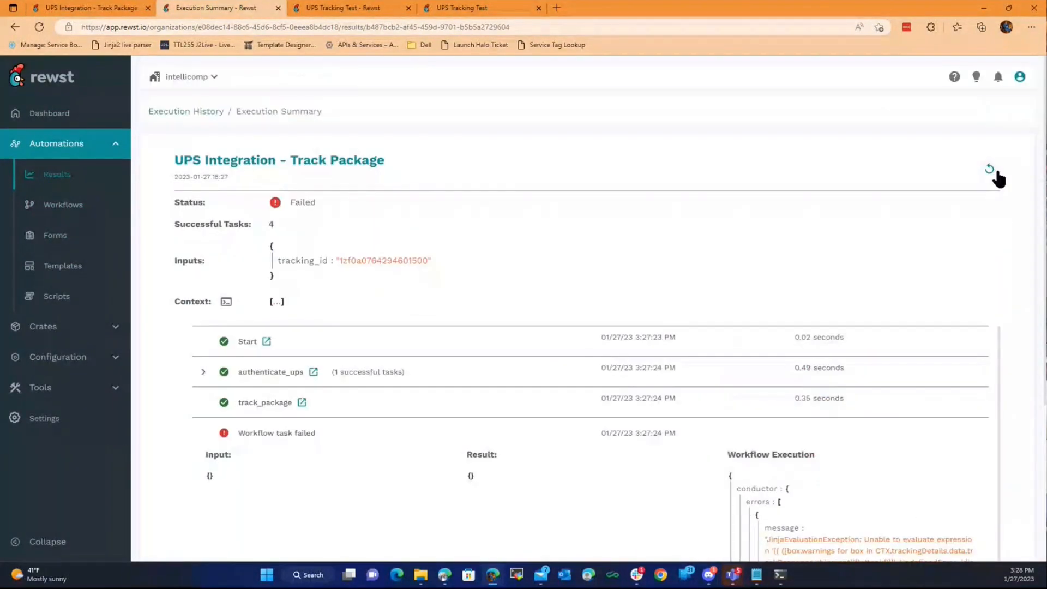
{"action": "left_click", "coordinate": [996, 173]}
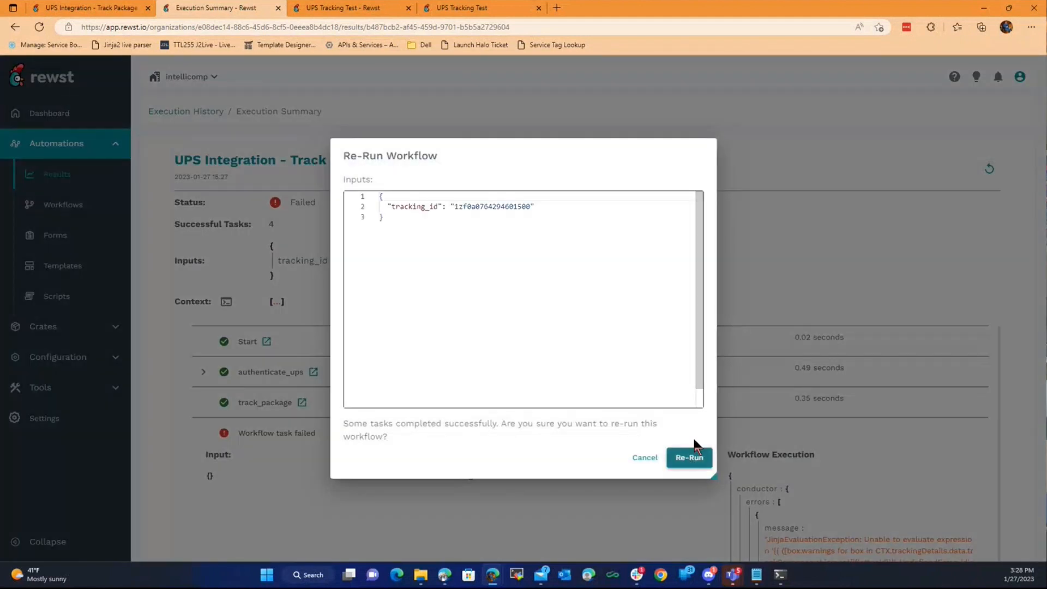
{"action": "left_click", "coordinate": [691, 457]}
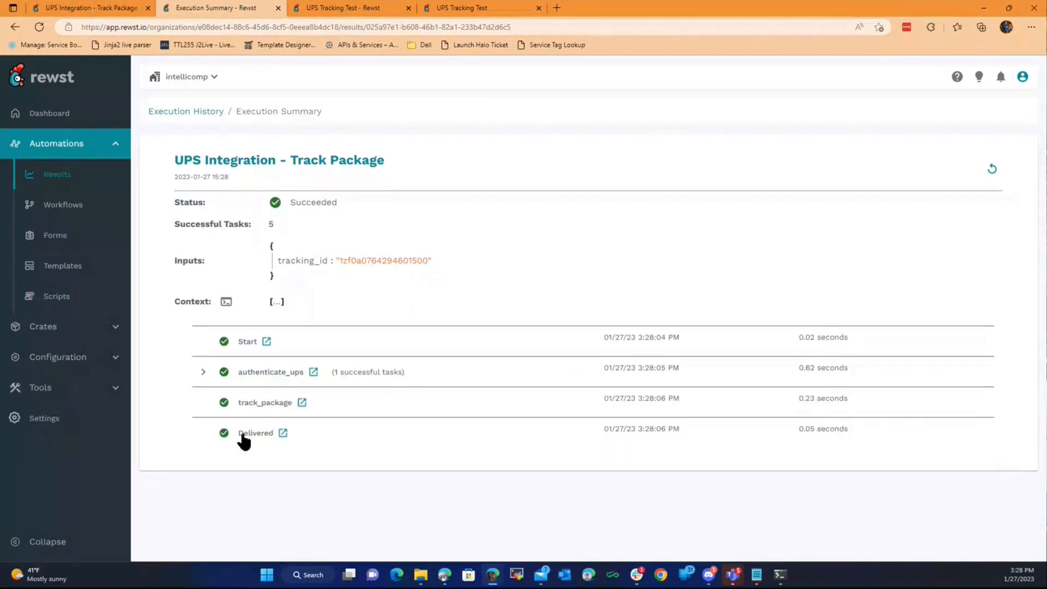
Expand the Delivered task's workflow execution state down to the last context, and examine its deliveryLocation value.
{"action": "left_click", "coordinate": [318, 434]}
{"action": "scroll", "coordinate": [720, 436], "scroll_direction": "down", "scroll_amount": 2}
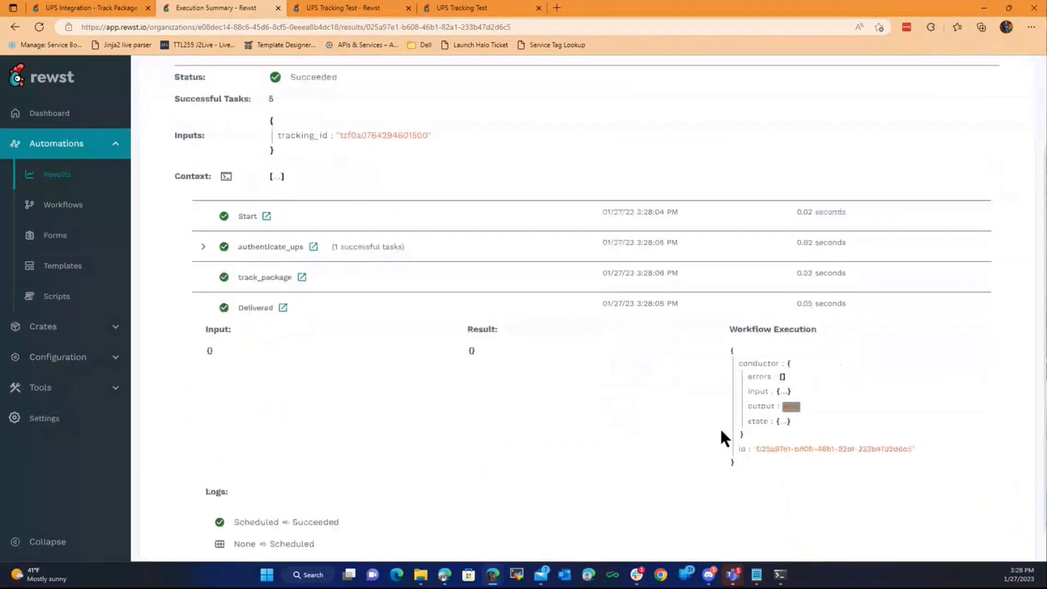
{"action": "scroll", "coordinate": [720, 436], "scroll_direction": "down", "scroll_amount": 1}
{"action": "left_click", "coordinate": [760, 386]}
{"action": "left_click", "coordinate": [776, 402]}
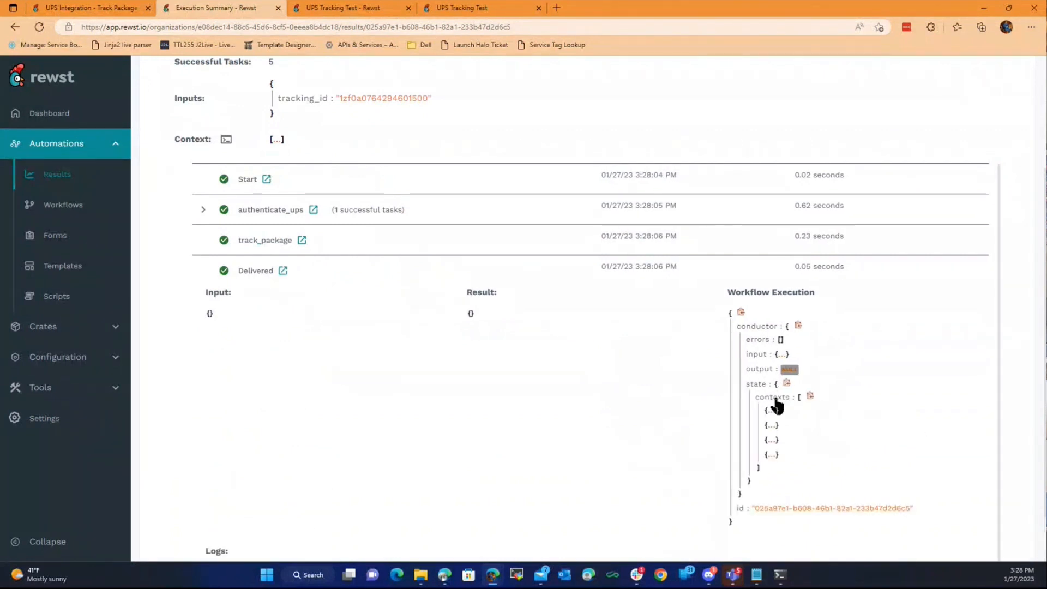
{"action": "left_click", "coordinate": [771, 455]}
{"action": "scroll", "coordinate": [713, 438], "scroll_direction": "down", "scroll_amount": 1}
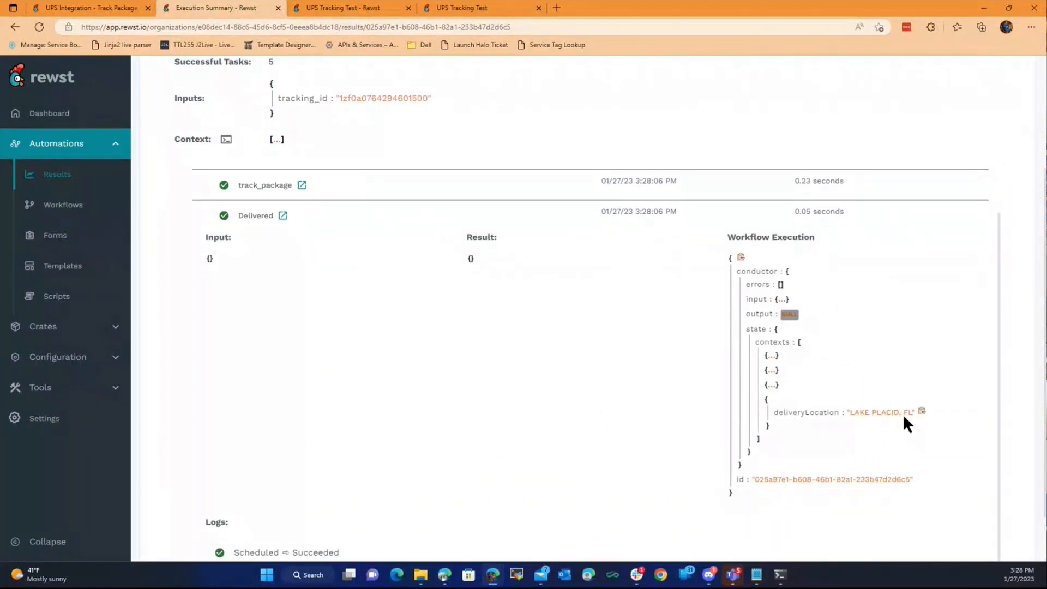
{"action": "scroll", "coordinate": [526, 364], "scroll_direction": "up", "scroll_amount": 2}
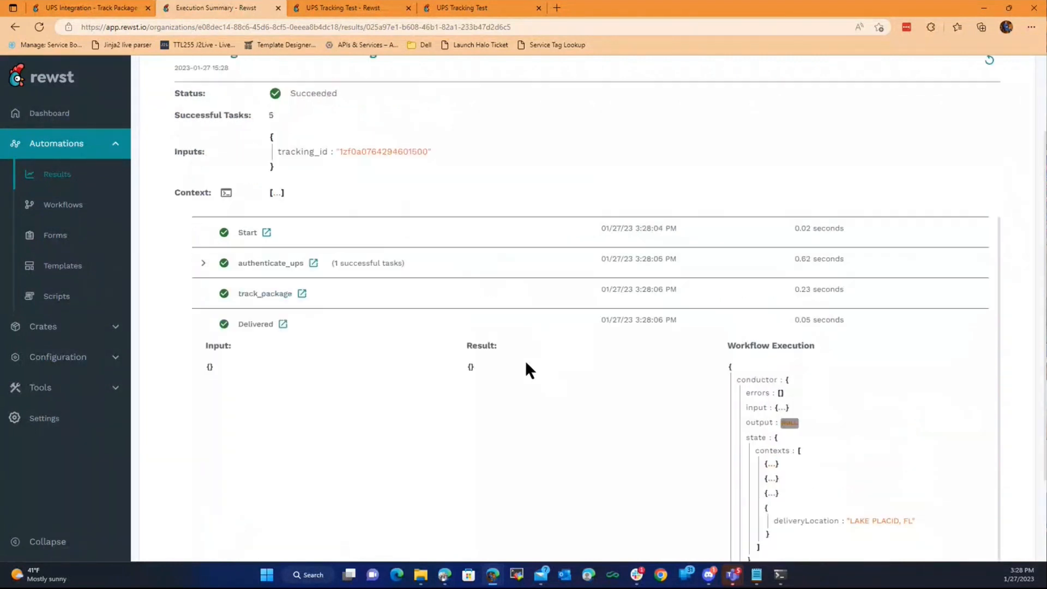
{"action": "scroll", "coordinate": [526, 364], "scroll_direction": "up", "scroll_amount": 2}
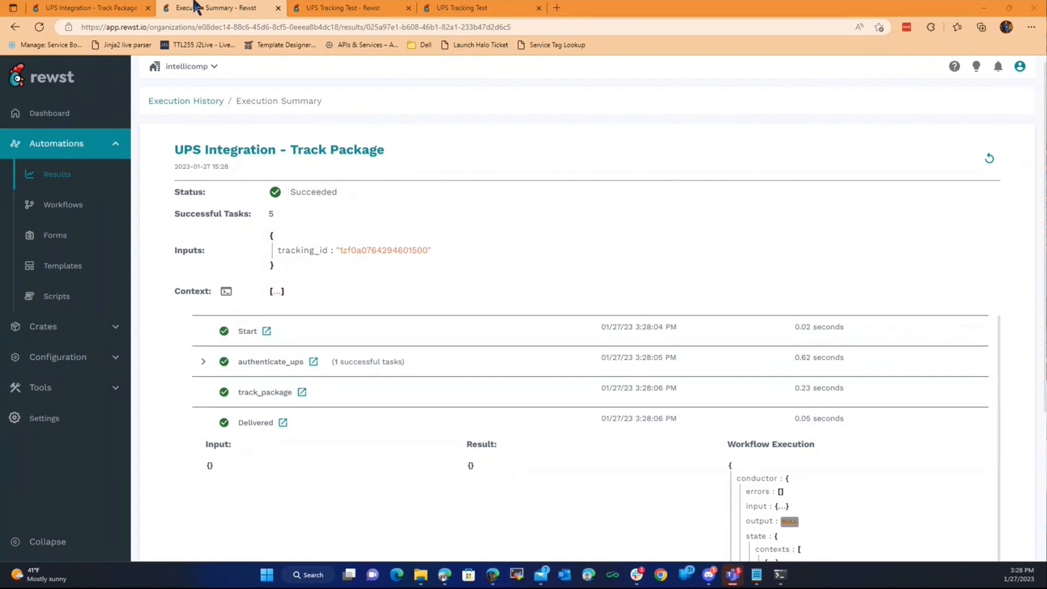
Open the sub-workflow behind authenticate_ups from the workflow editor and display its UPS OAuth Flow task's settings.
{"action": "left_click", "coordinate": [90, 8]}
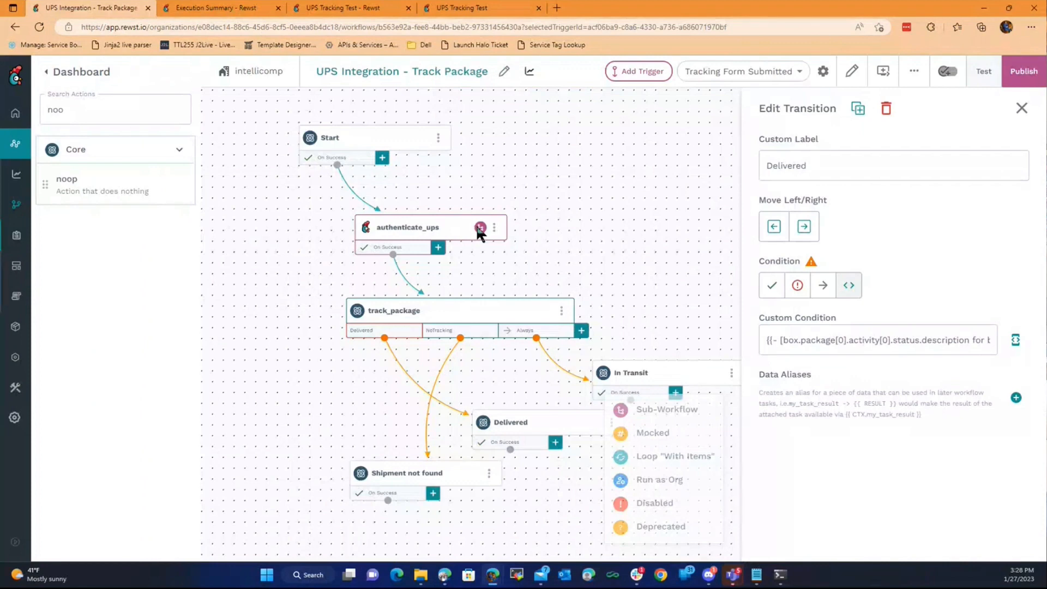
{"action": "left_click", "coordinate": [479, 227]}
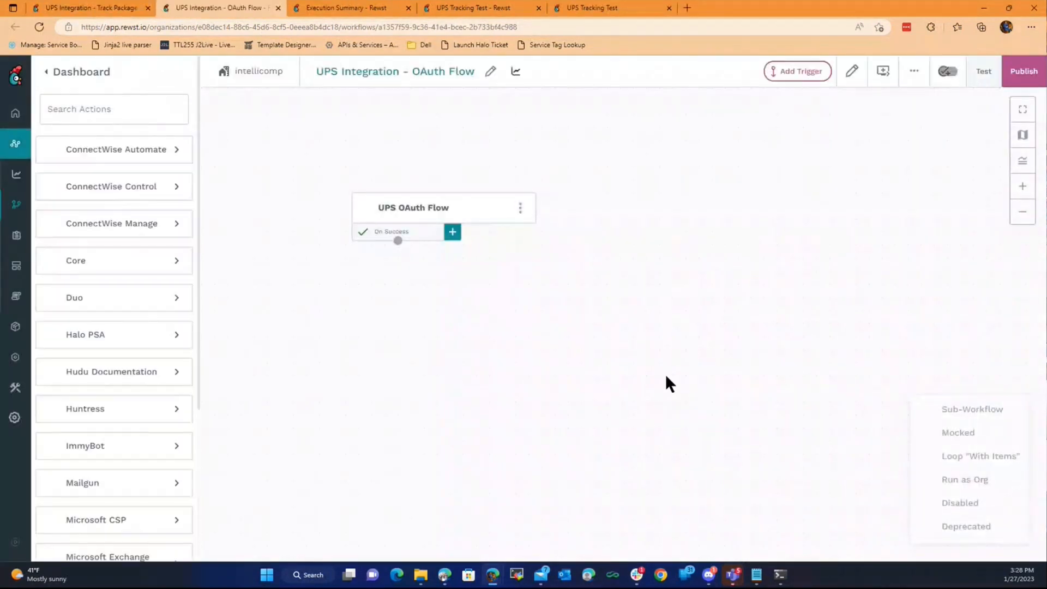
{"action": "left_click", "coordinate": [486, 220]}
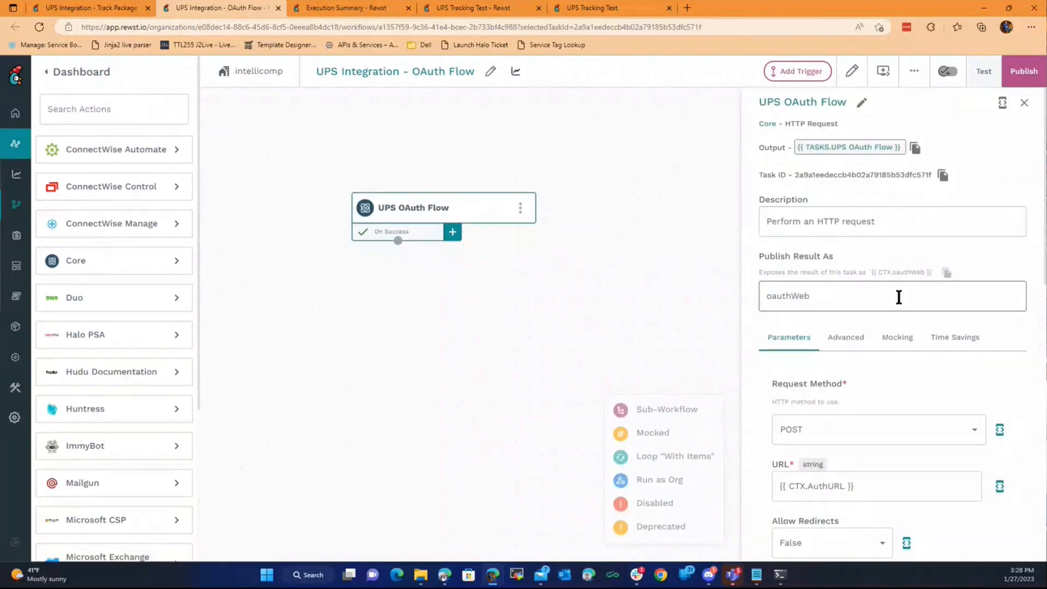
Review the UPS OAuth Flow task's HTTP request parameters, including the body and headers, and open and close the Authorization header's value editor.
{"action": "scroll", "coordinate": [863, 221], "scroll_direction": "down", "scroll_amount": 3}
{"action": "scroll", "coordinate": [879, 324], "scroll_direction": "down", "scroll_amount": 3}
{"action": "scroll", "coordinate": [843, 230], "scroll_direction": "down", "scroll_amount": 5}
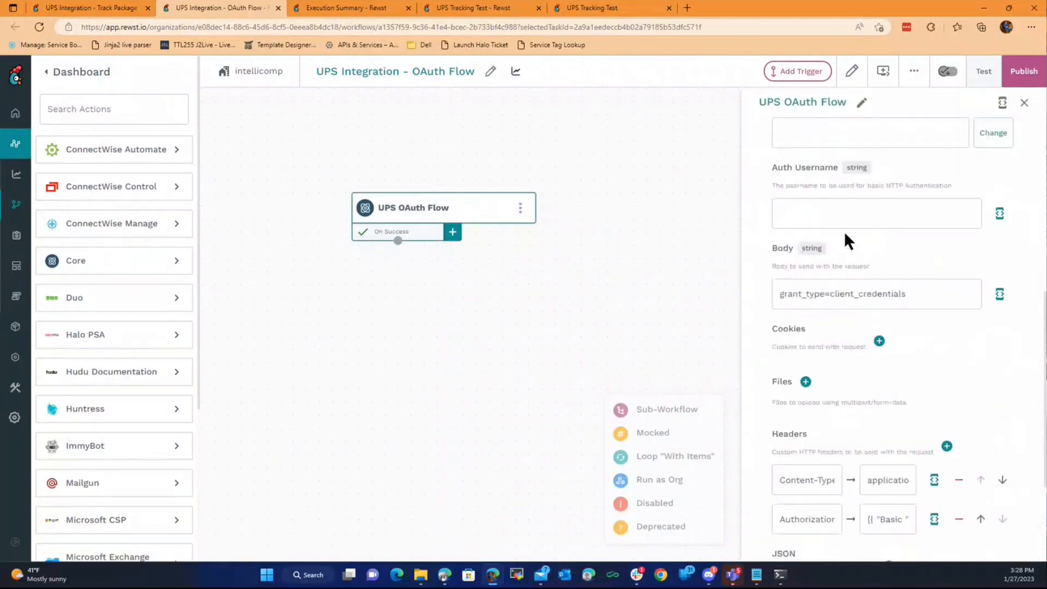
{"action": "scroll", "coordinate": [842, 231], "scroll_direction": "down", "scroll_amount": 1}
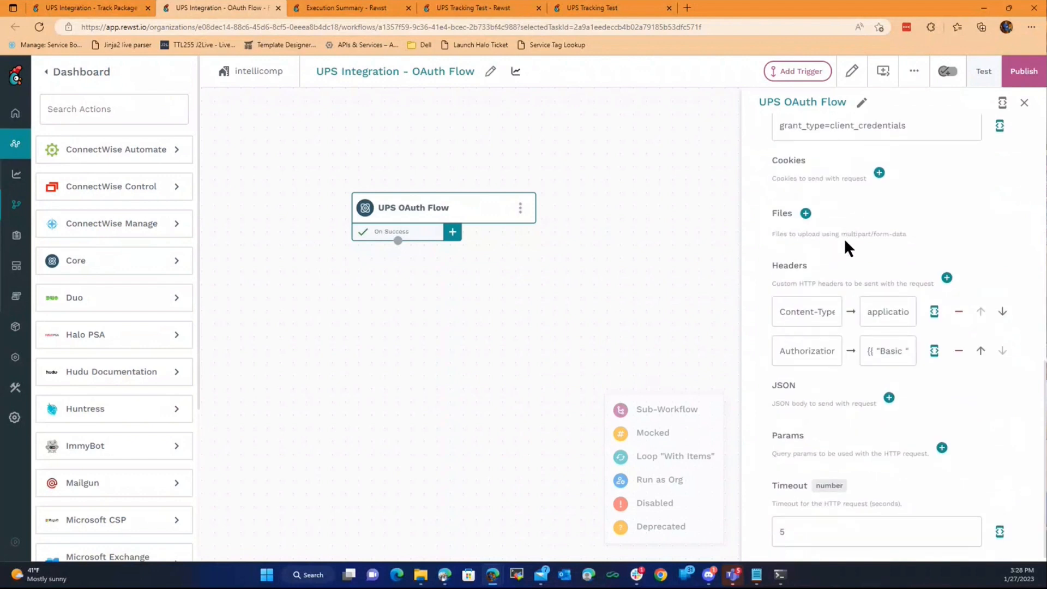
{"action": "left_click", "coordinate": [935, 344]}
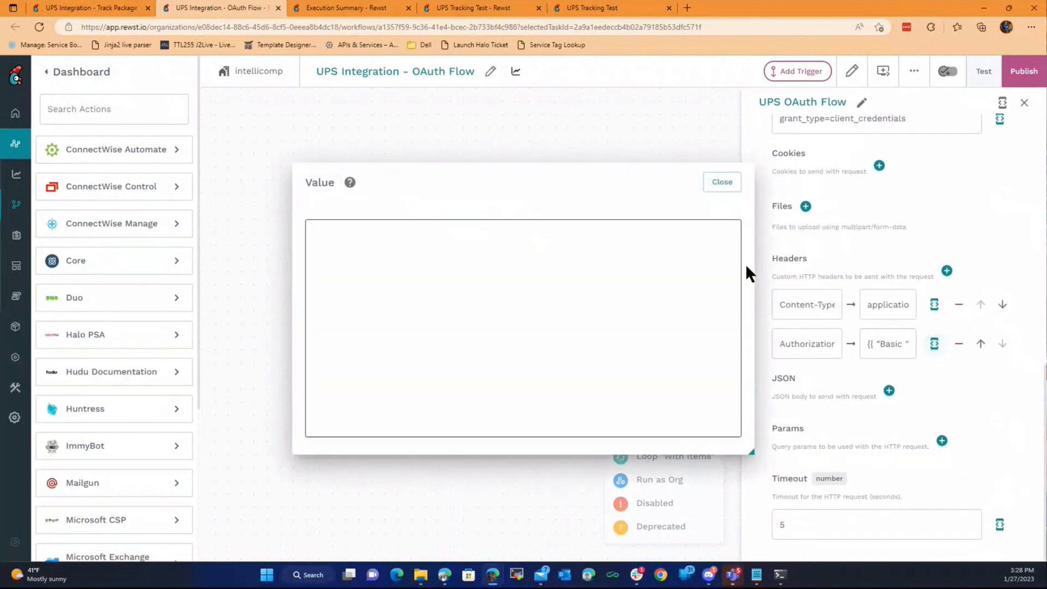
{"action": "left_click", "coordinate": [722, 187]}
{"action": "scroll", "coordinate": [940, 327], "scroll_direction": "up", "scroll_amount": 5}
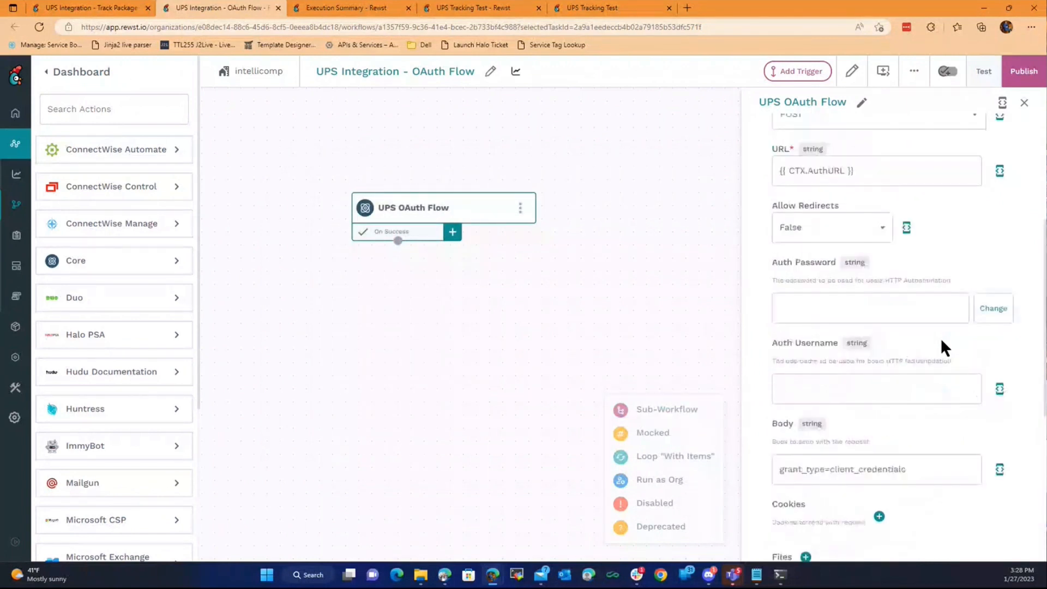
{"action": "scroll", "coordinate": [940, 343], "scroll_direction": "up", "scroll_amount": 5}
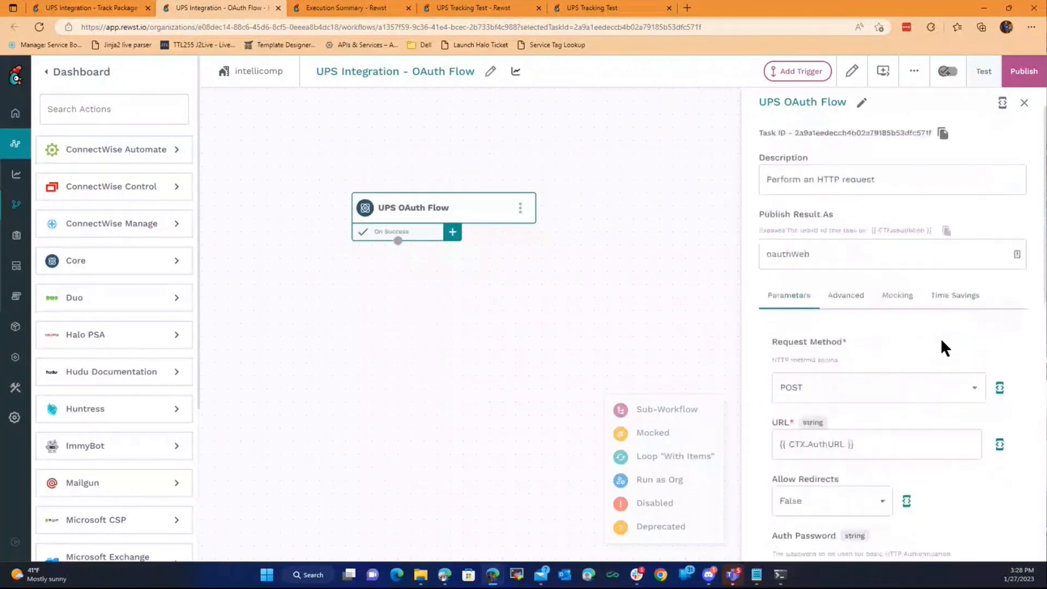
Open the OAuth workflow's configuration and examine its input fields and the value expression of the oAuthResult output.
{"action": "left_click", "coordinate": [852, 72]}
{"action": "scroll", "coordinate": [620, 300], "scroll_direction": "down", "scroll_amount": 5}
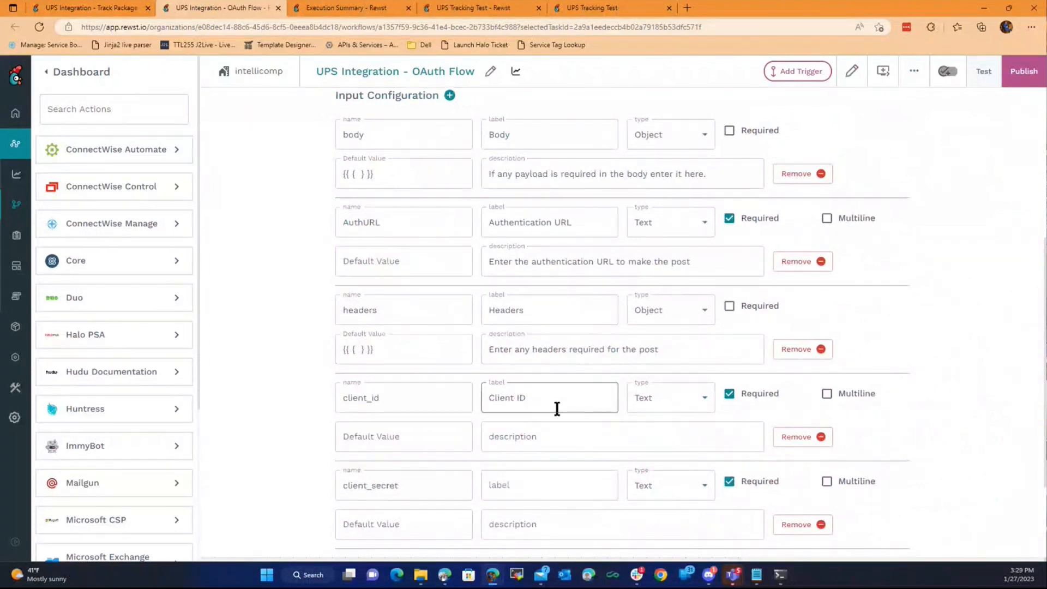
{"action": "scroll", "coordinate": [551, 341], "scroll_direction": "down", "scroll_amount": 1}
{"action": "left_click", "coordinate": [547, 365]}
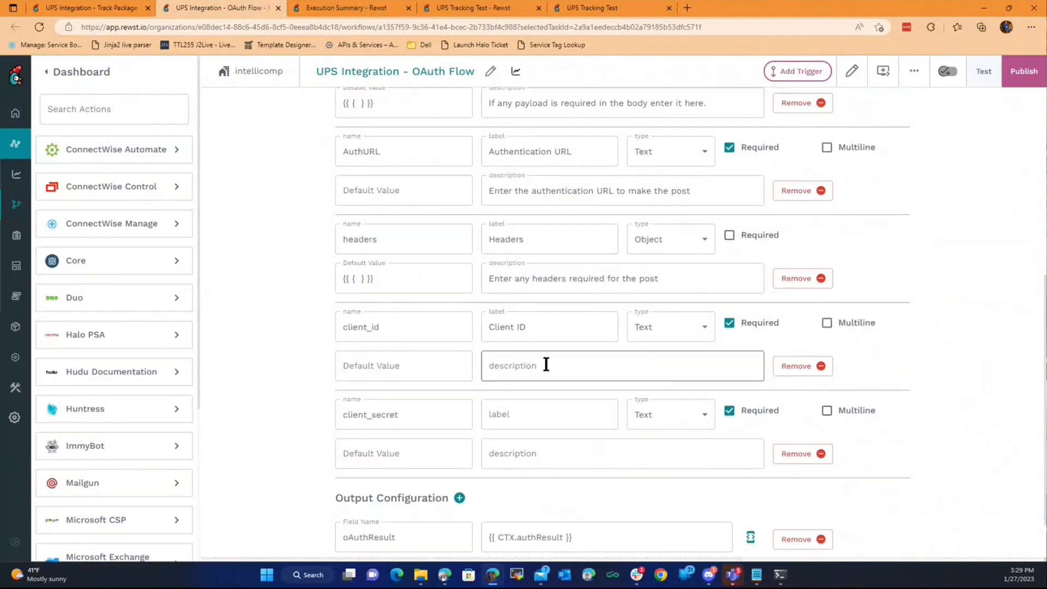
{"action": "scroll", "coordinate": [546, 364], "scroll_direction": "down", "scroll_amount": 1}
{"action": "left_click_drag", "start_coordinate": [572, 478], "coordinate": [373, 474]}
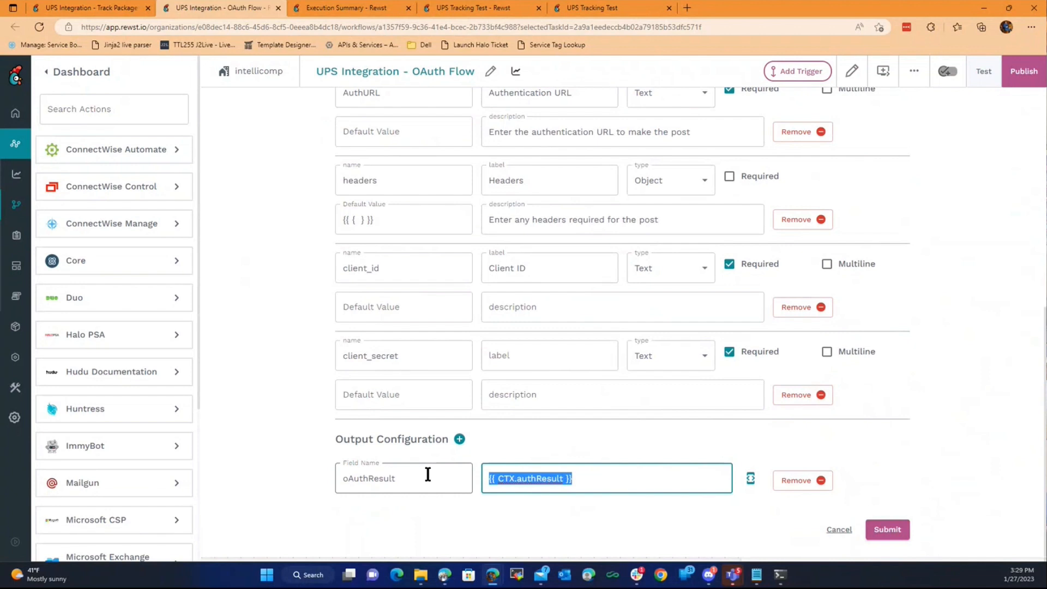